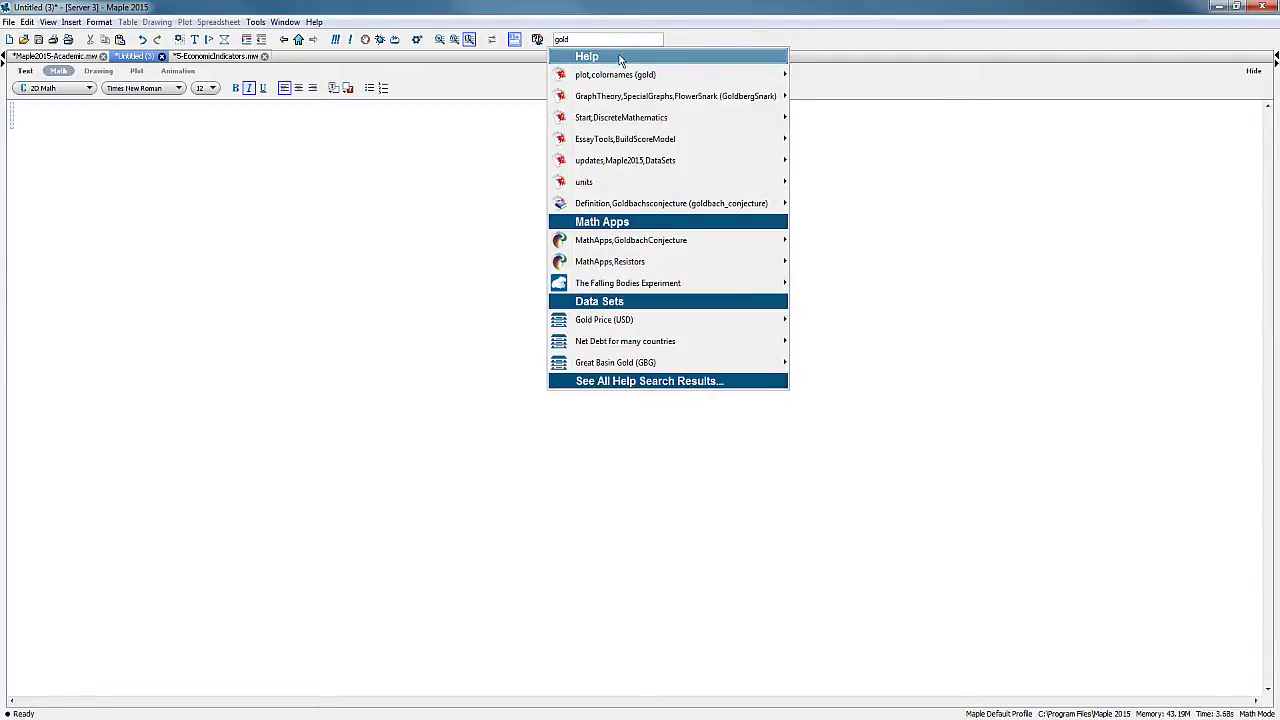
# Insert the Gold Price (USD) data set into the worksheet from the gold search results
pyautogui.moveTo(630, 78)
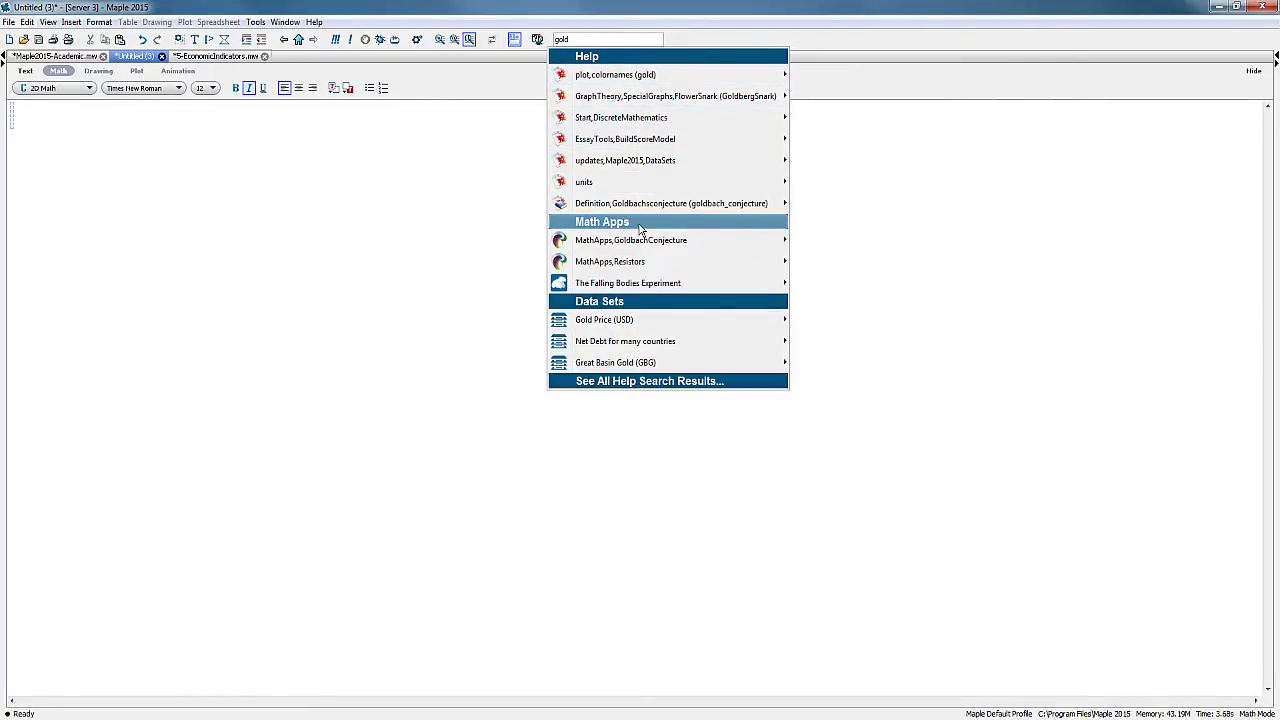
pyautogui.moveTo(641, 236)
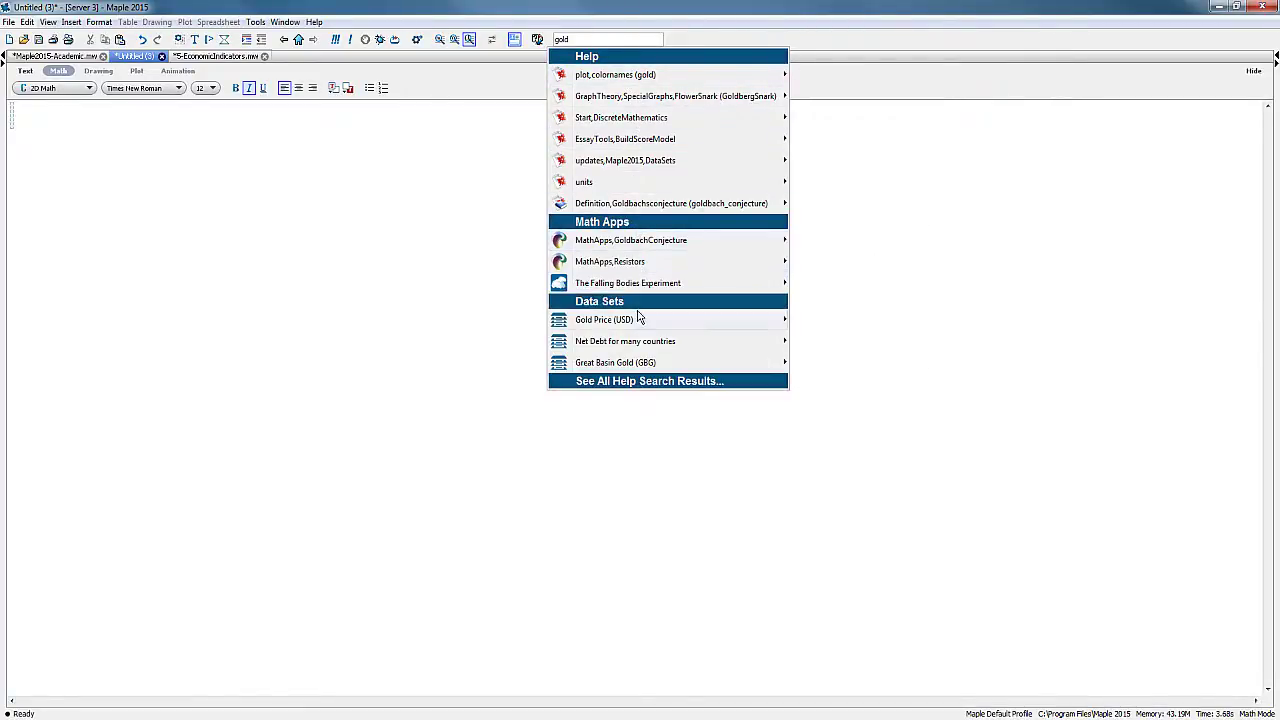
pyautogui.moveTo(638, 328)
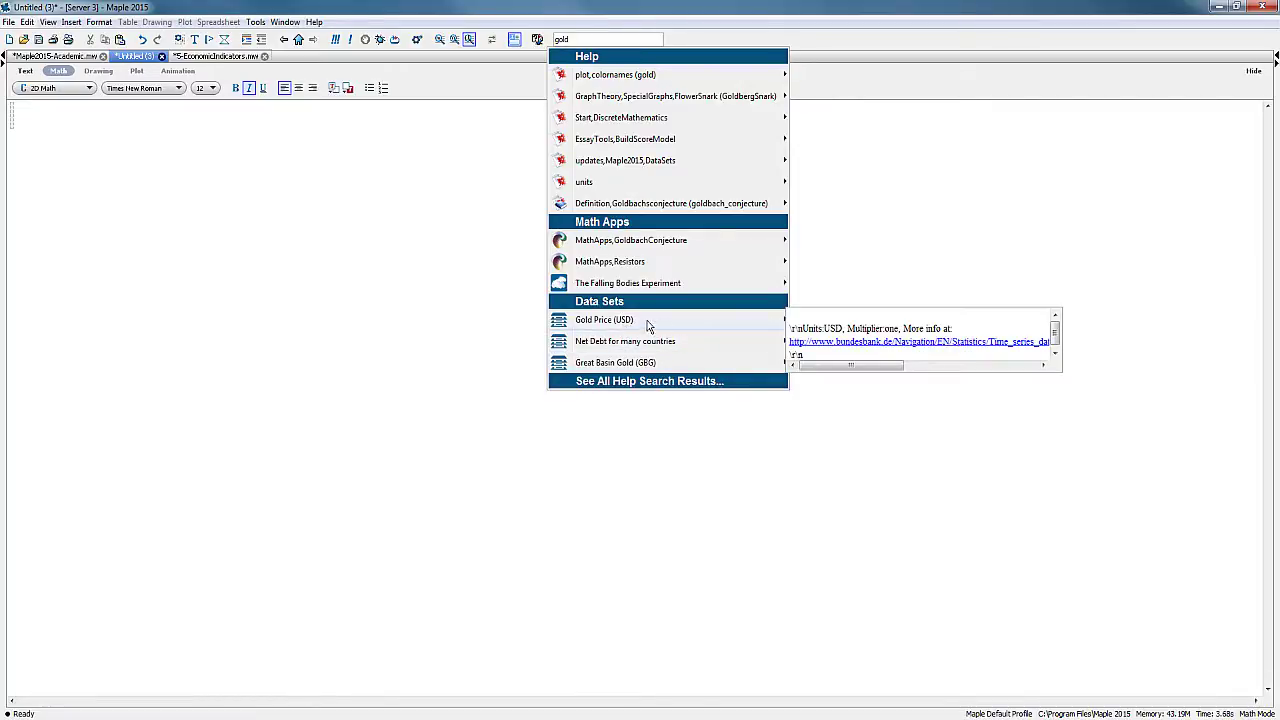
pyautogui.click(648, 322)
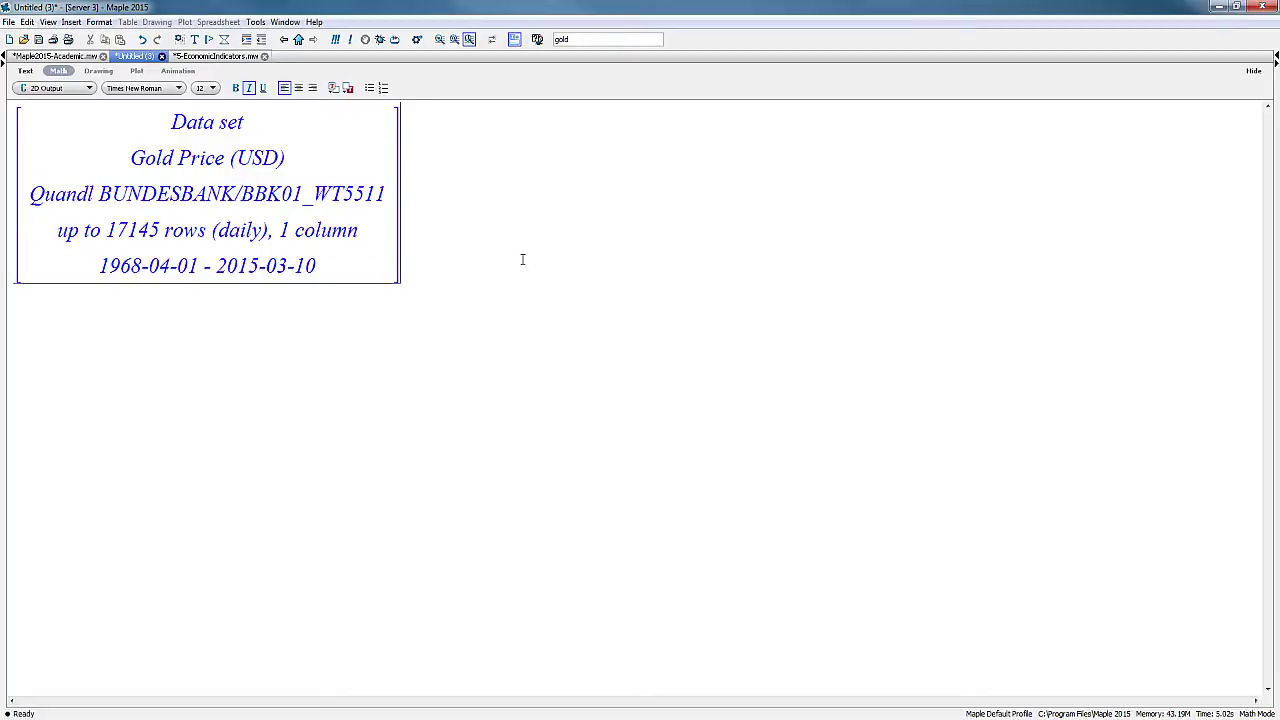
# Insert the interactive data set search for gold into the worksheet
pyautogui.click(581, 38)
pyautogui.press('Return')
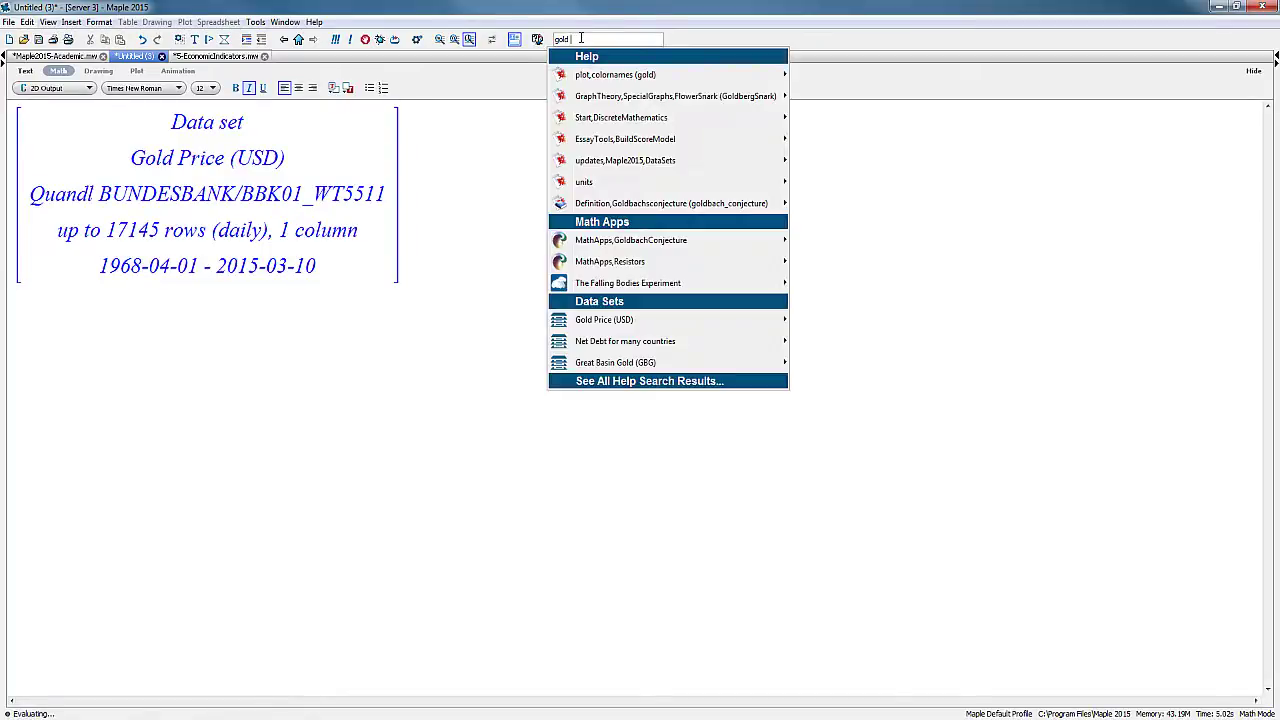
pyautogui.click(603, 307)
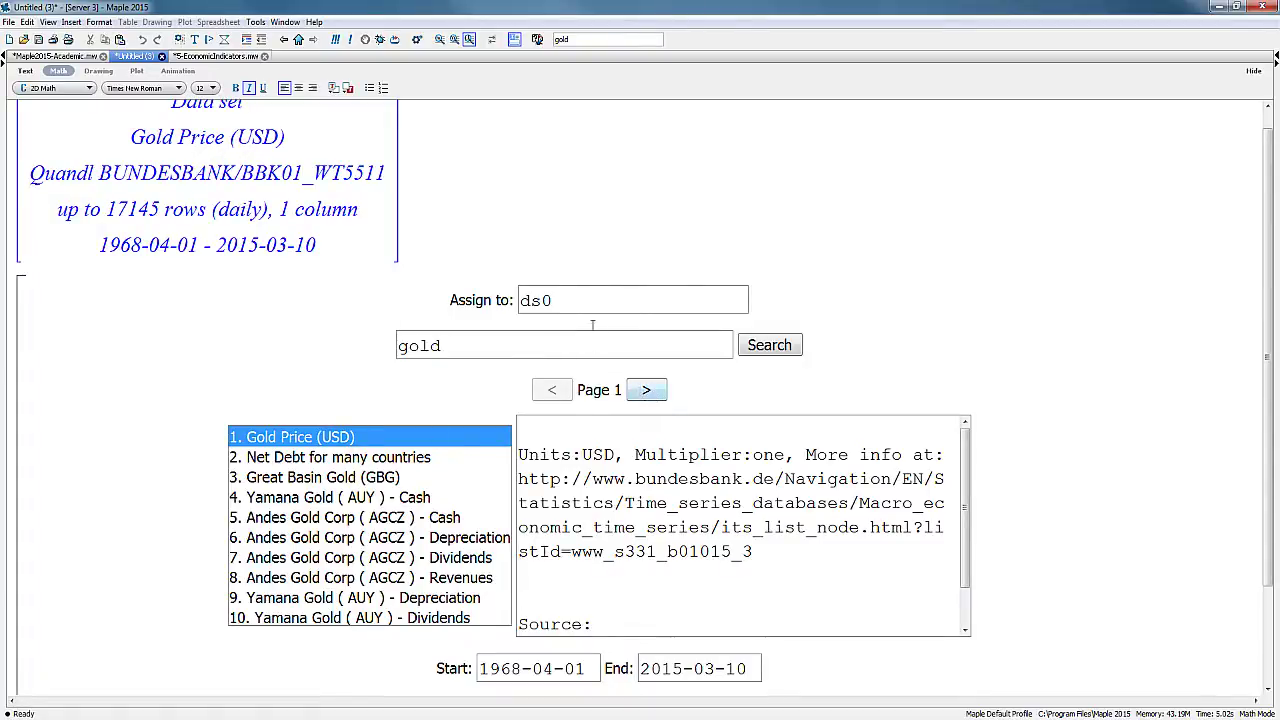
# Assign the Gold Price (USD) data set to the name GoldPrice and set its frequency to Monthly
pyautogui.moveTo(584, 305); pyautogui.dragTo(439, 305)
pyautogui.write('GoldPrice')
pyautogui.click(161, 677)
pyautogui.scroll(-3, 161, 677)
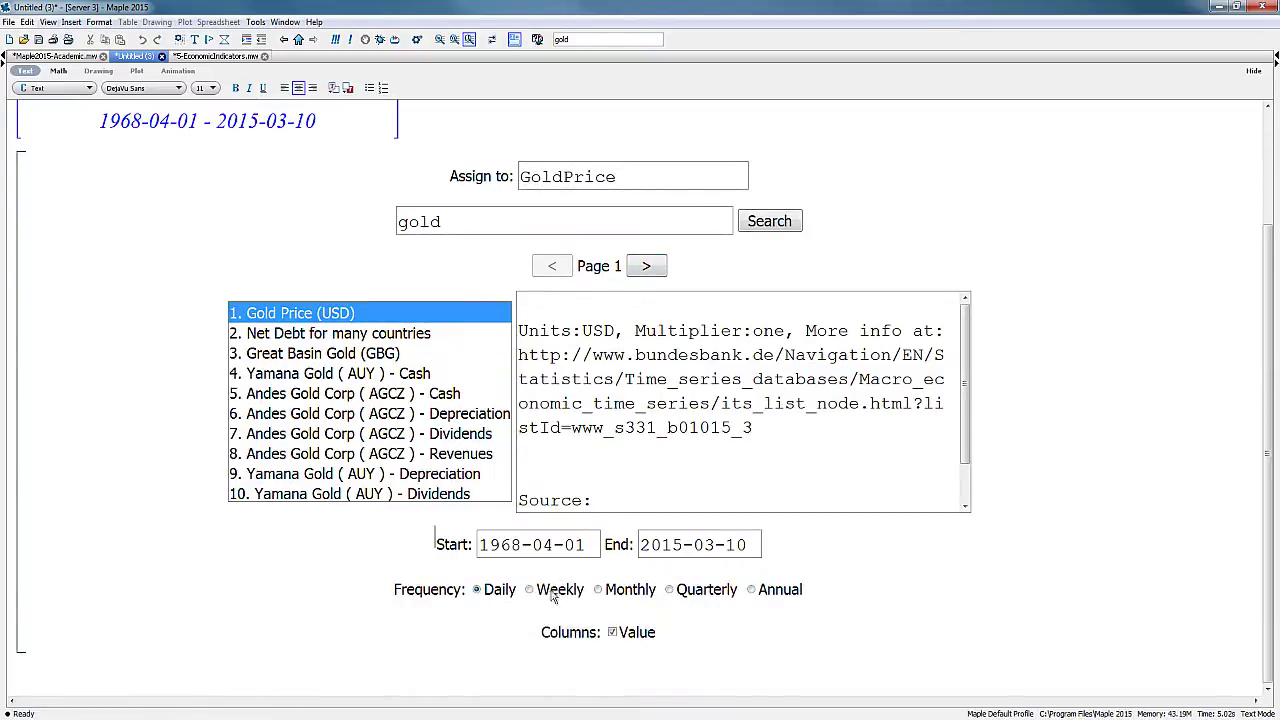
pyautogui.click(613, 592)
# Evaluate GoldPrice below the data set search form and plot the resulting data set
pyautogui.click(116, 673)
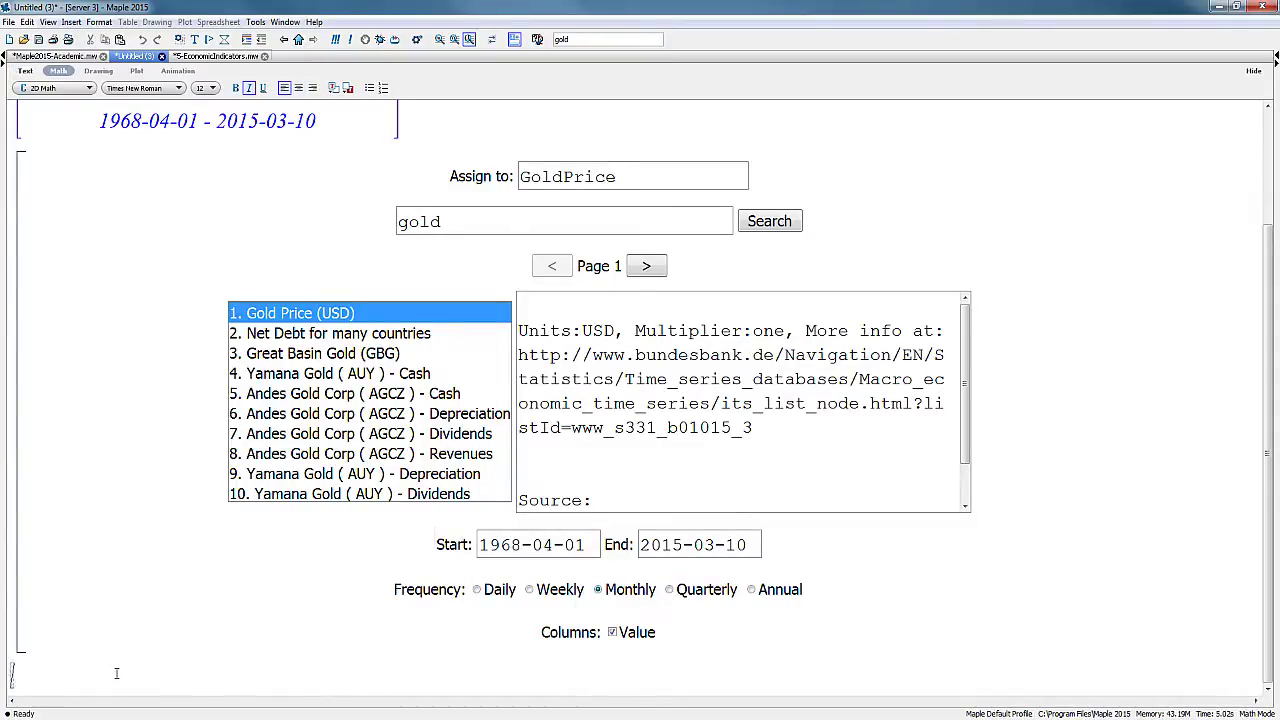
pyautogui.write('GoldPrice')
pyautogui.press('Return')
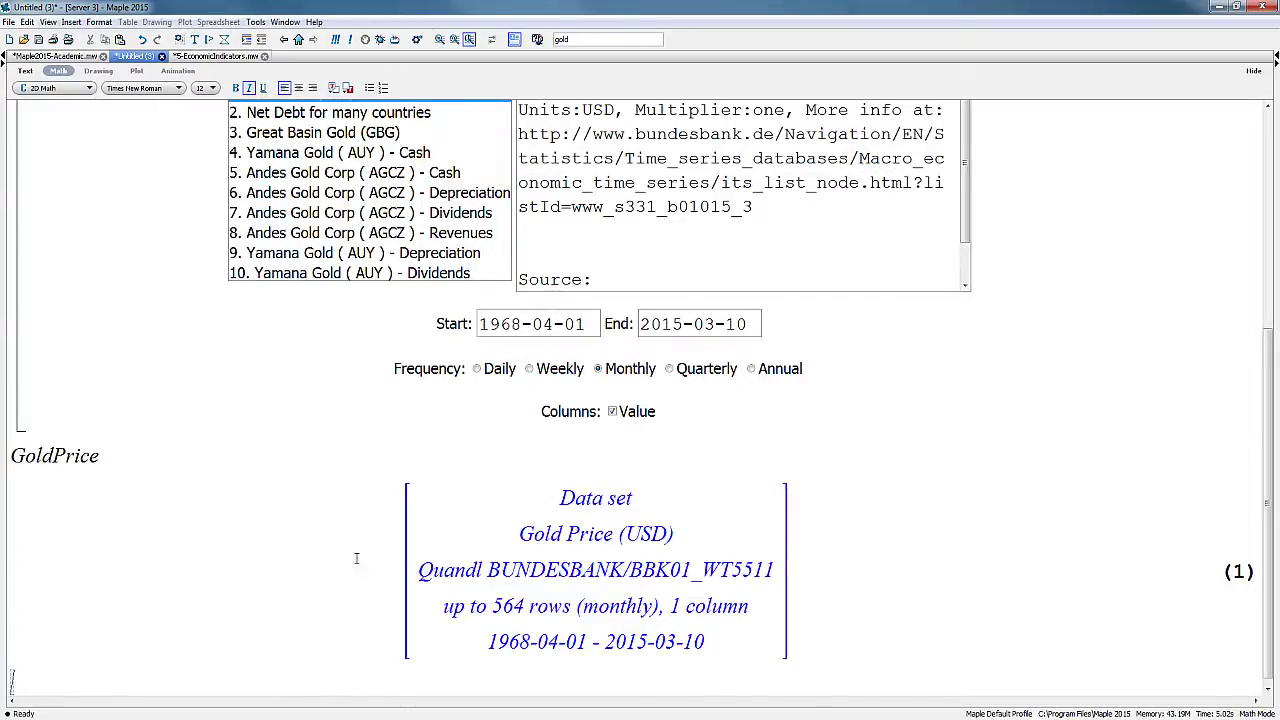
pyautogui.rightClick(585, 540)
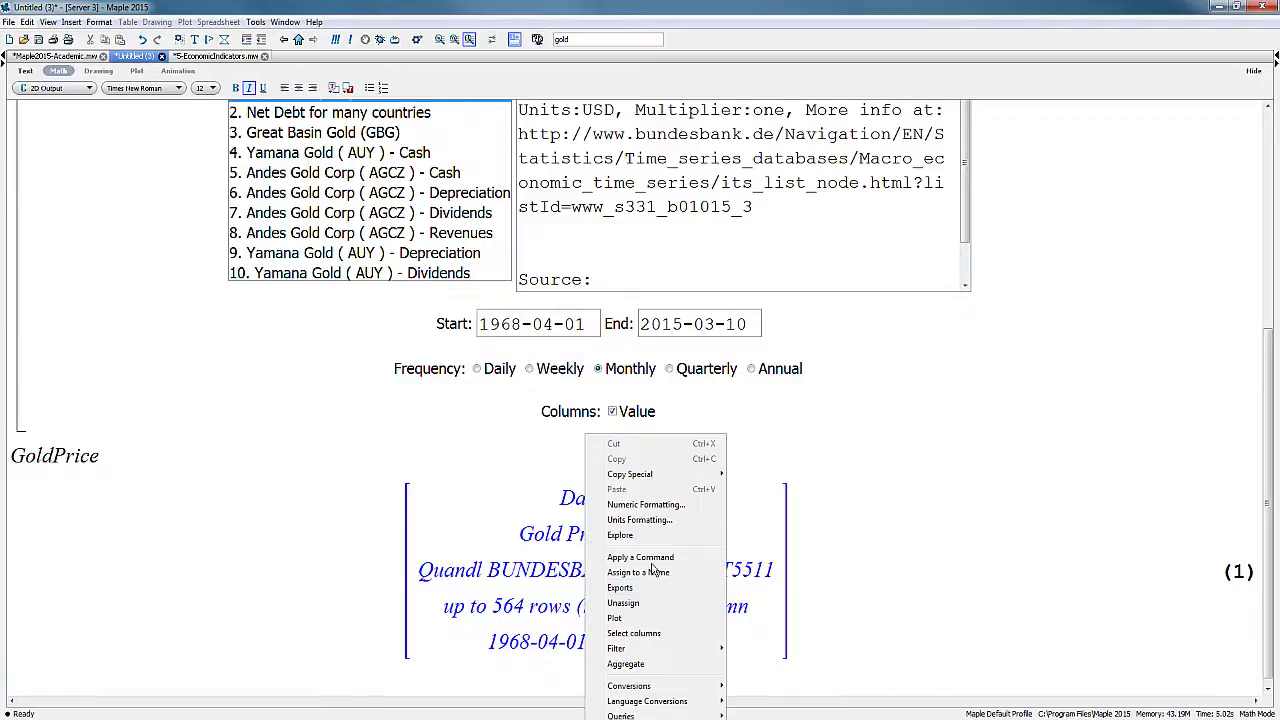
pyautogui.click(645, 619)
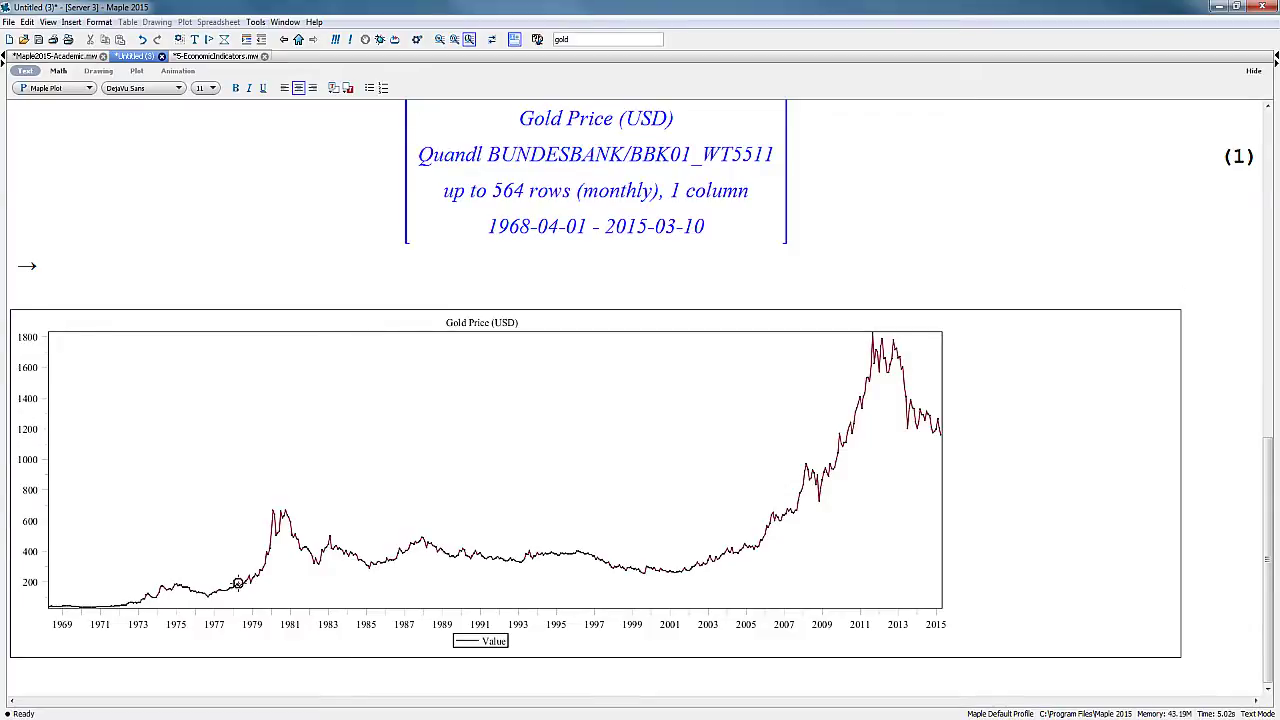
# Examine the other operations available for the GoldPrice data set, such as filtering and aggregating, and look over its plot
pyautogui.scroll(5, 690, 522)
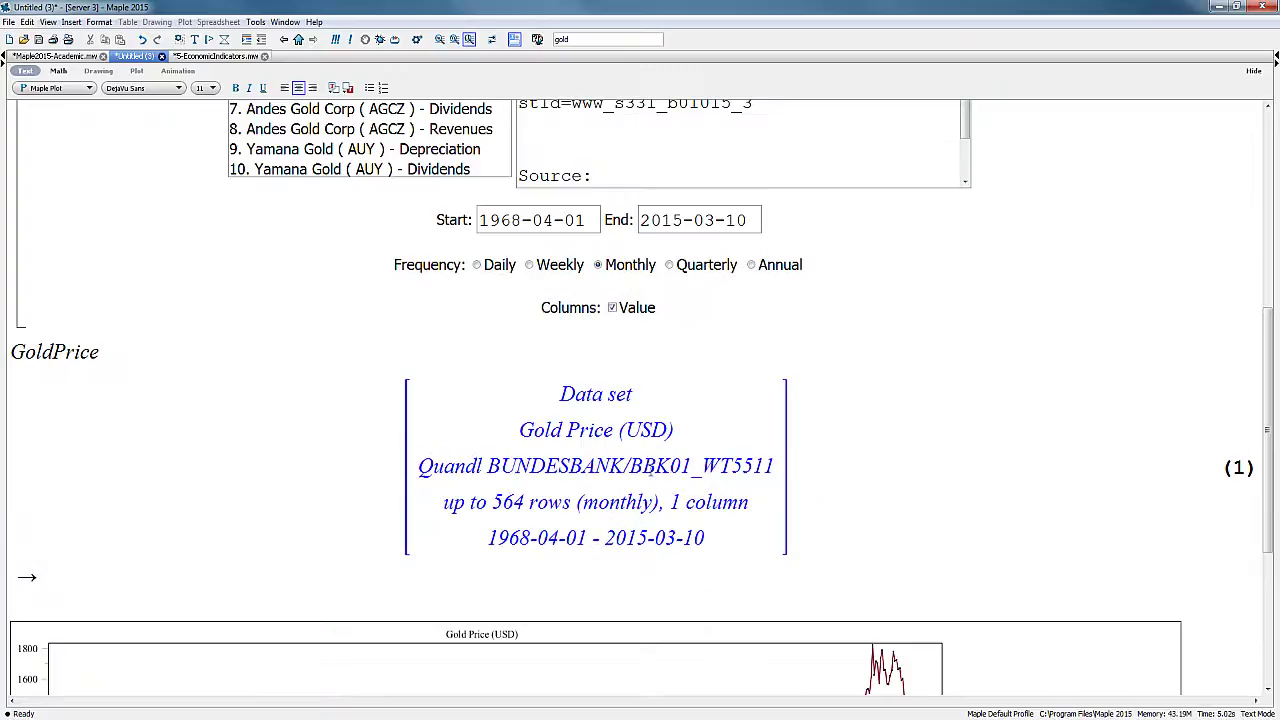
pyautogui.rightClick(650, 466)
pyautogui.moveTo(716, 650)
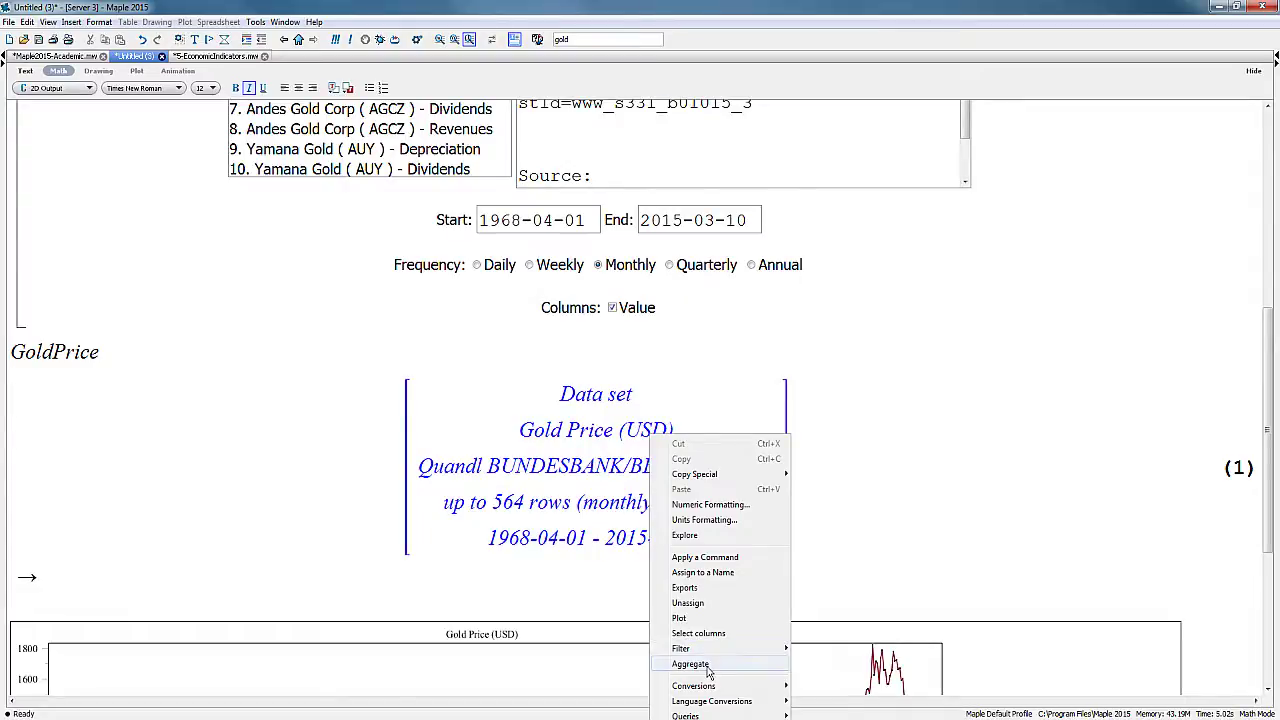
pyautogui.click(872, 577)
pyautogui.scroll(-3, 858, 572)
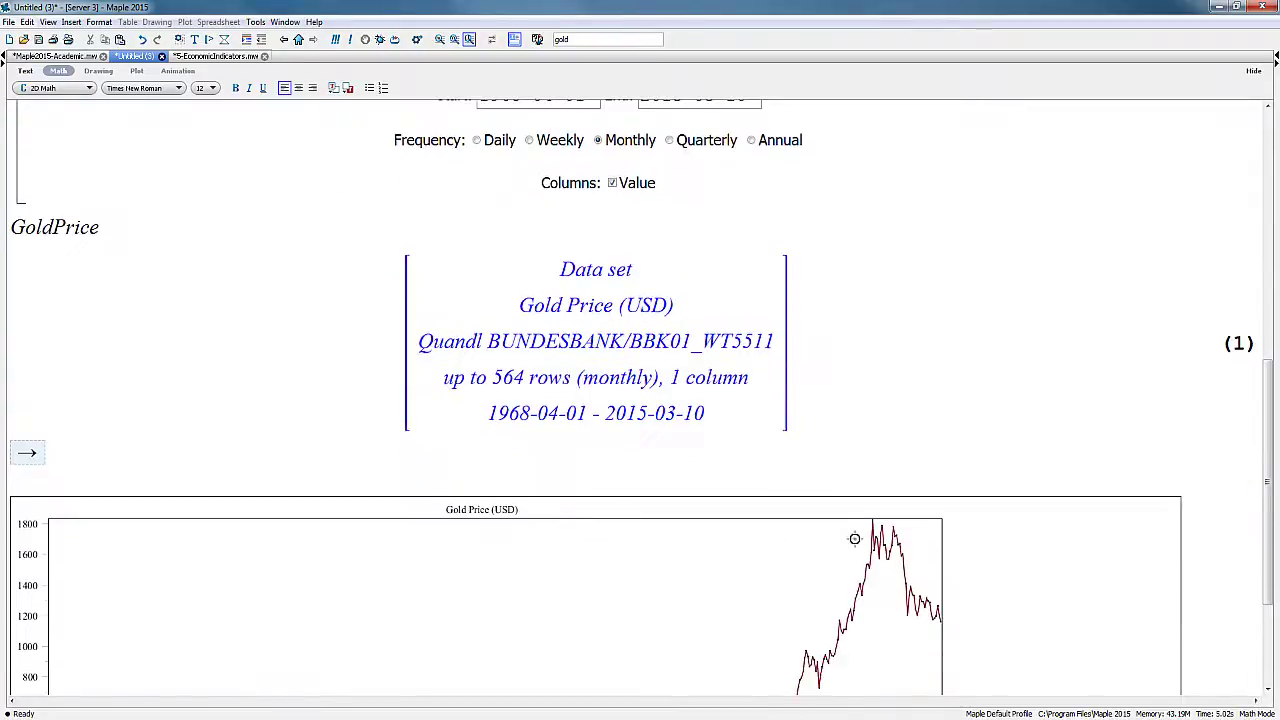
pyautogui.scroll(-3, 810, 440)
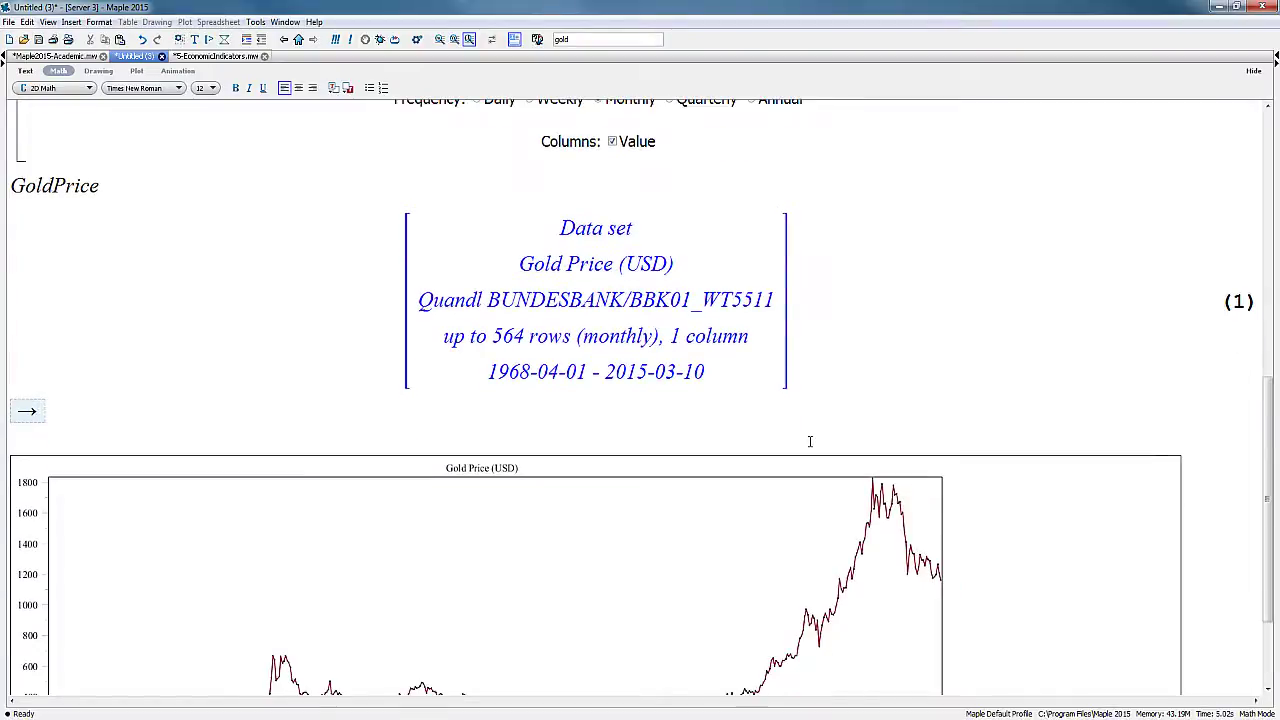
# Review the startup code of the 5-EconomicIndicators.mw document
pyautogui.click(240, 57)
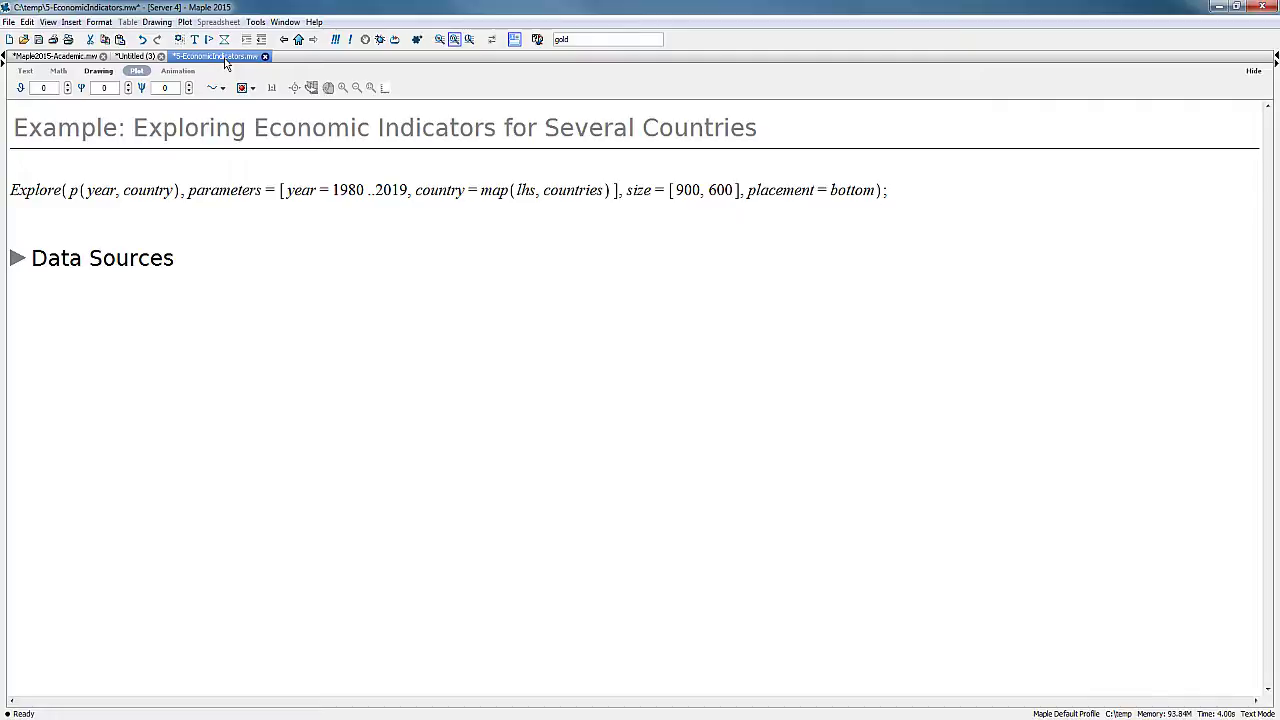
pyautogui.click(419, 44)
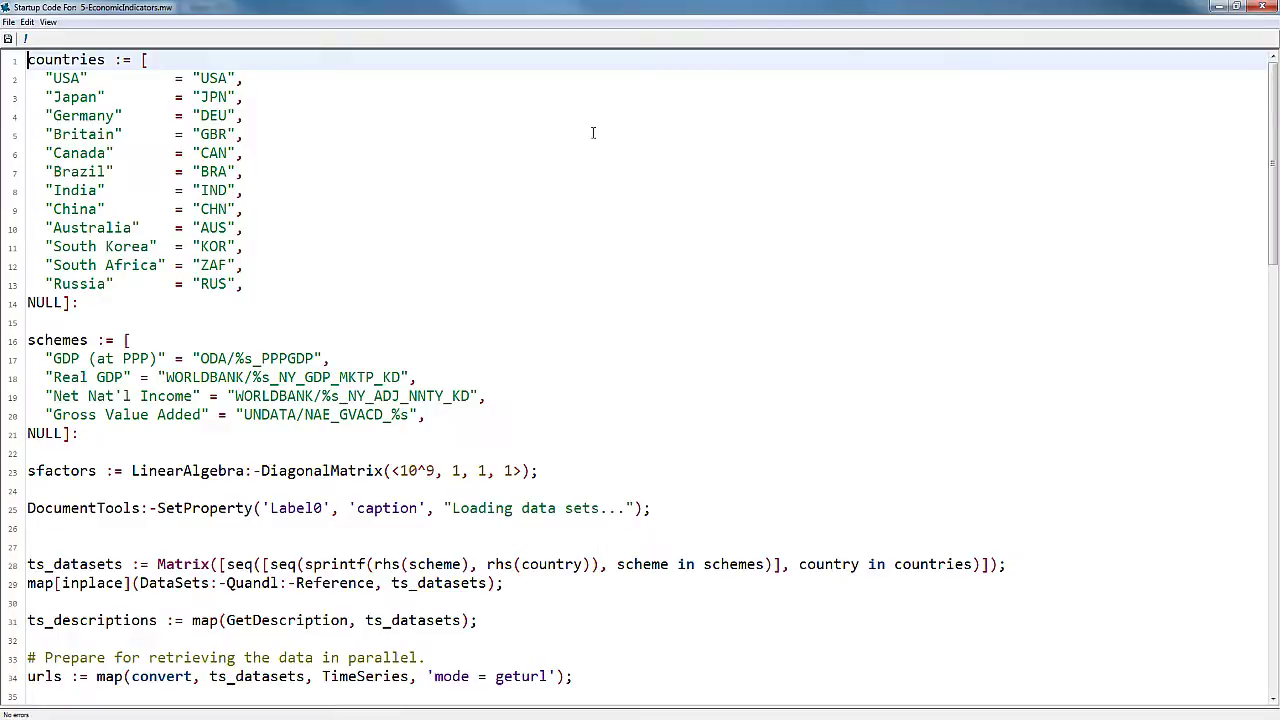
pyautogui.click(1218, 7)
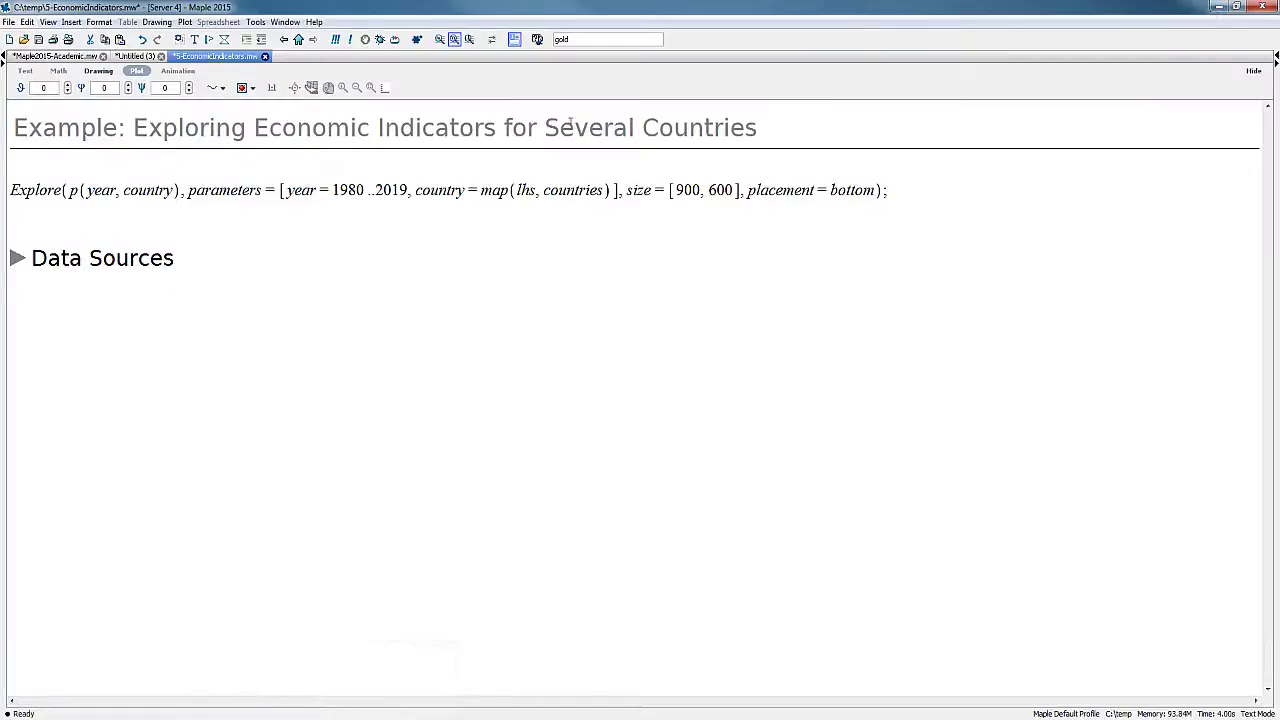
# Execute the Explore command for the economic indicators and set the year parameter to 2006
pyautogui.click(222, 189)
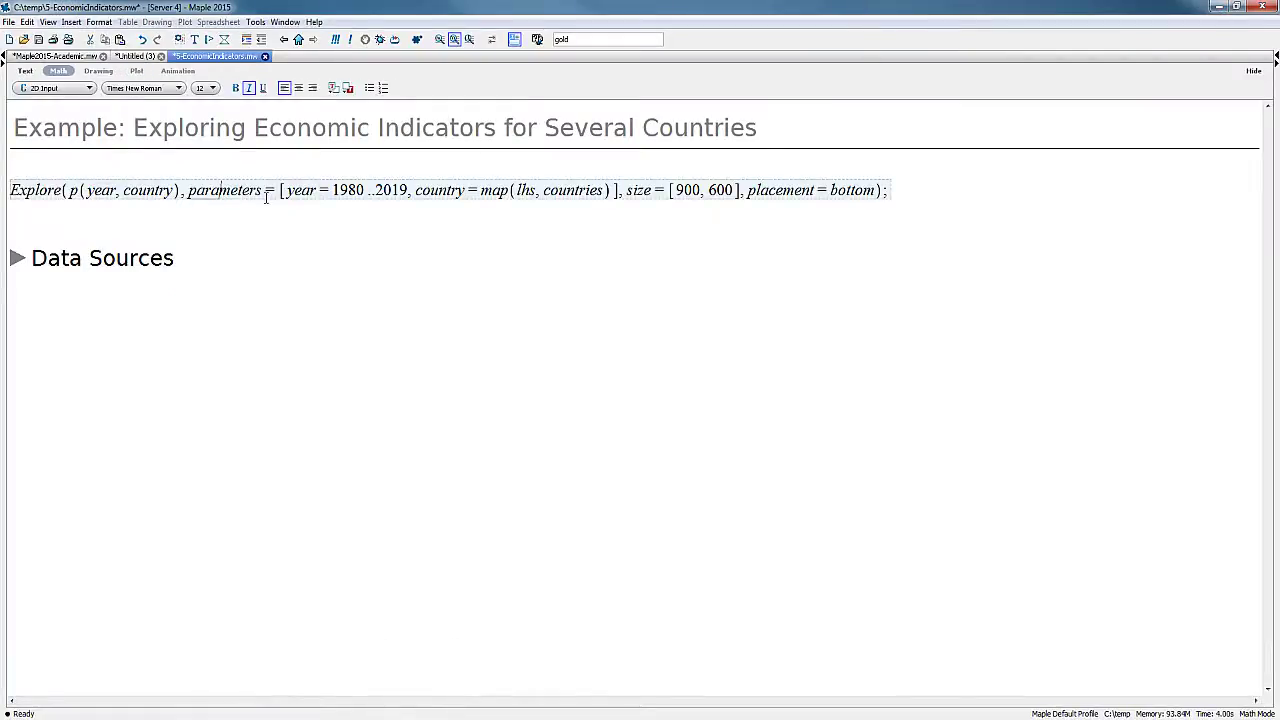
pyautogui.press('Return')
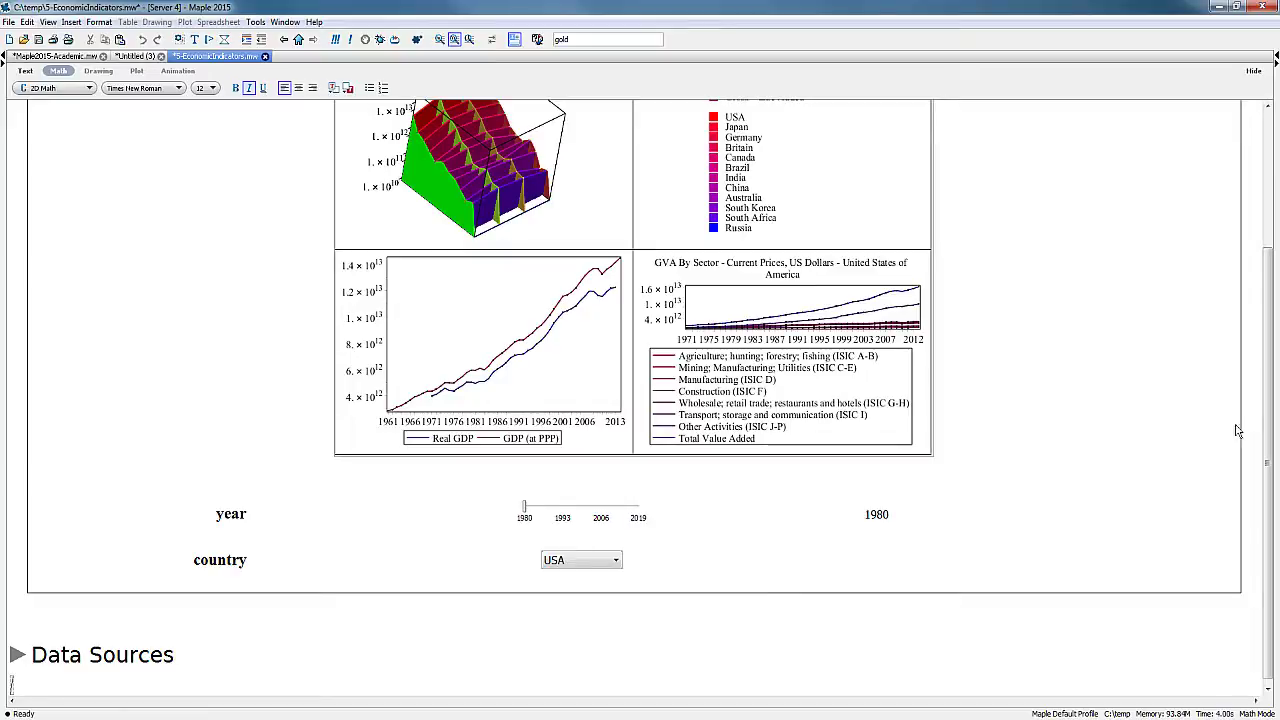
pyautogui.moveTo(1268, 438); pyautogui.dragTo(1270, 378)
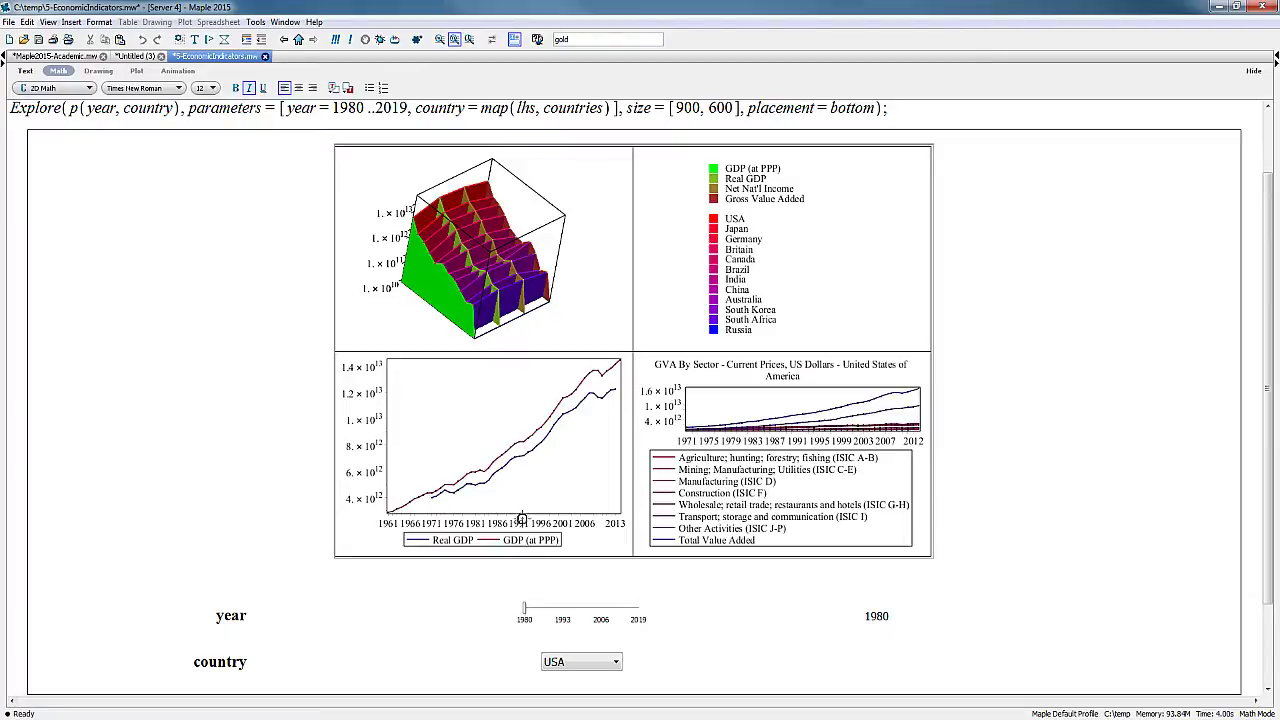
pyautogui.moveTo(524, 610); pyautogui.dragTo(601, 610)
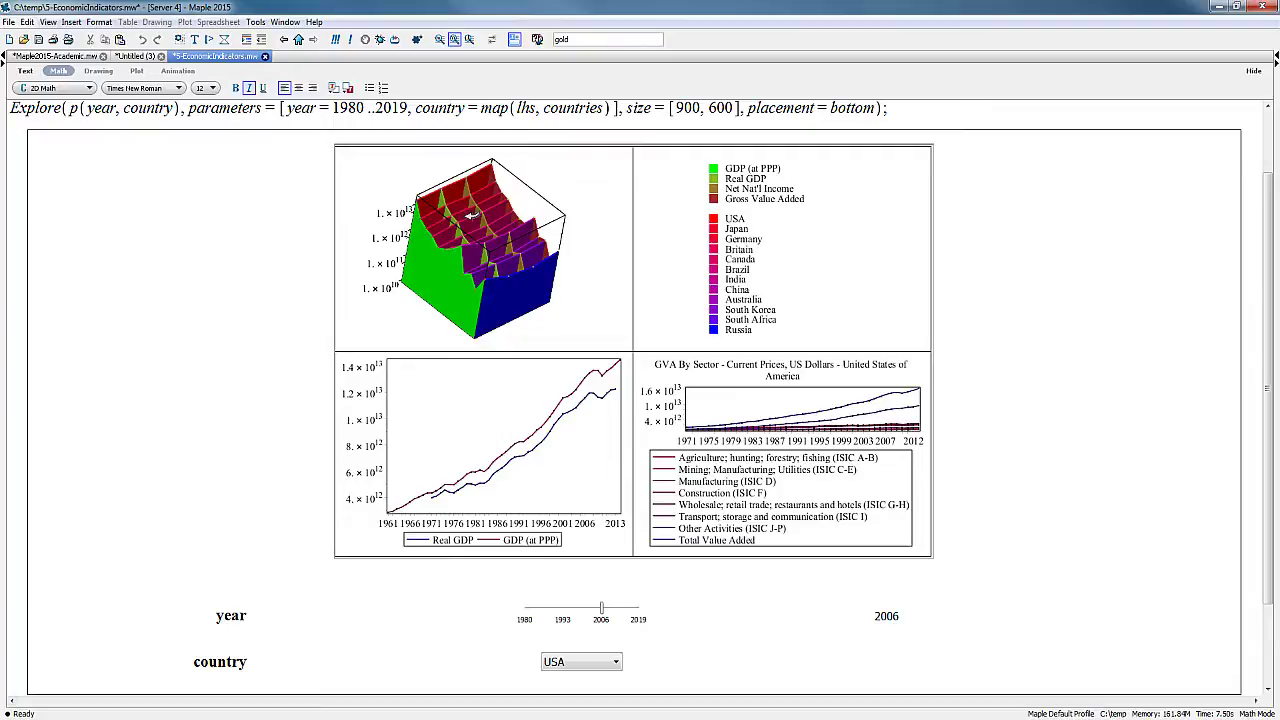
# Rotate the 3D indicators plot through overhead and angled views, and set the country parameter to Canada
pyautogui.moveTo(512, 313); pyautogui.dragTo(430, 230)
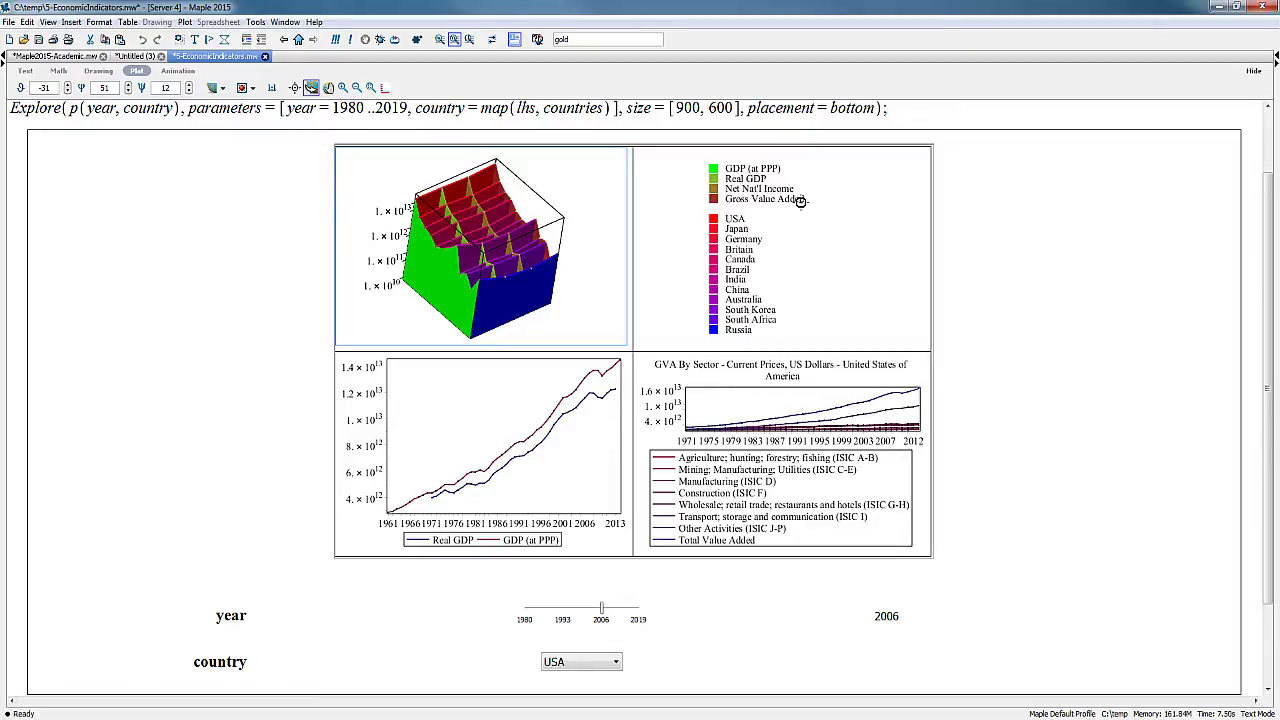
pyautogui.moveTo(430, 258); pyautogui.dragTo(500, 320)
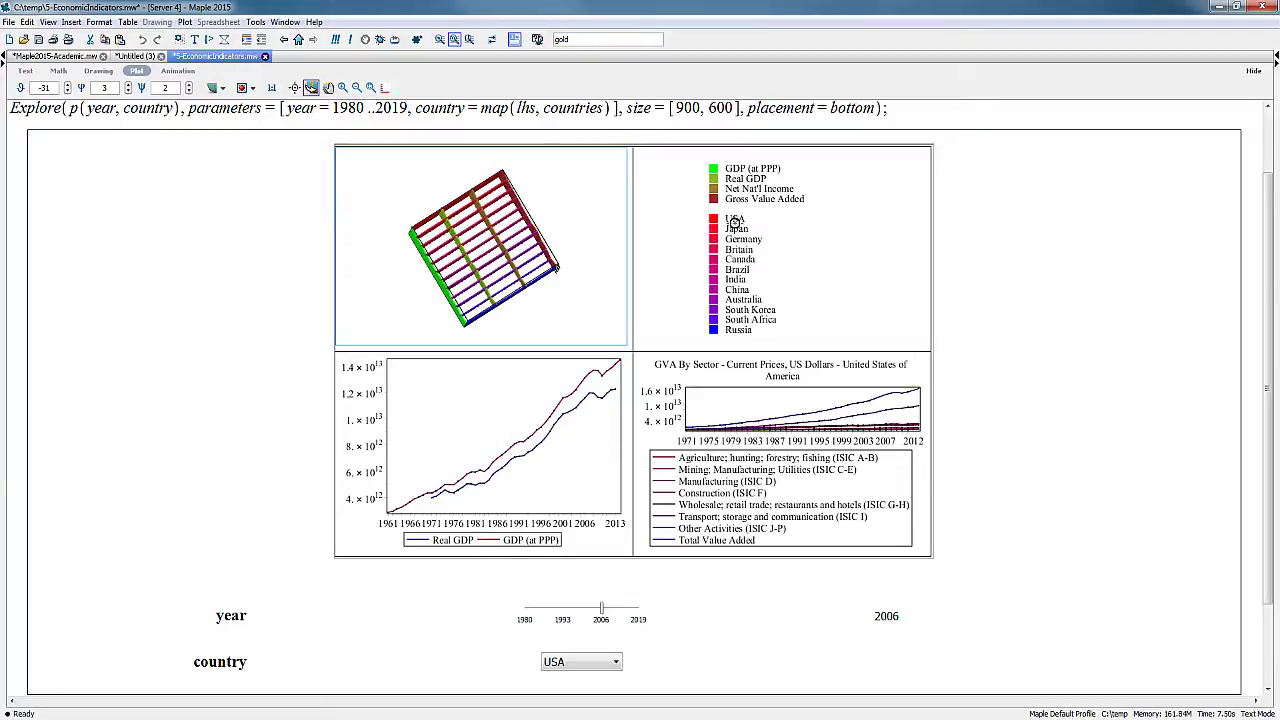
pyautogui.moveTo(517, 295); pyautogui.dragTo(446, 311)
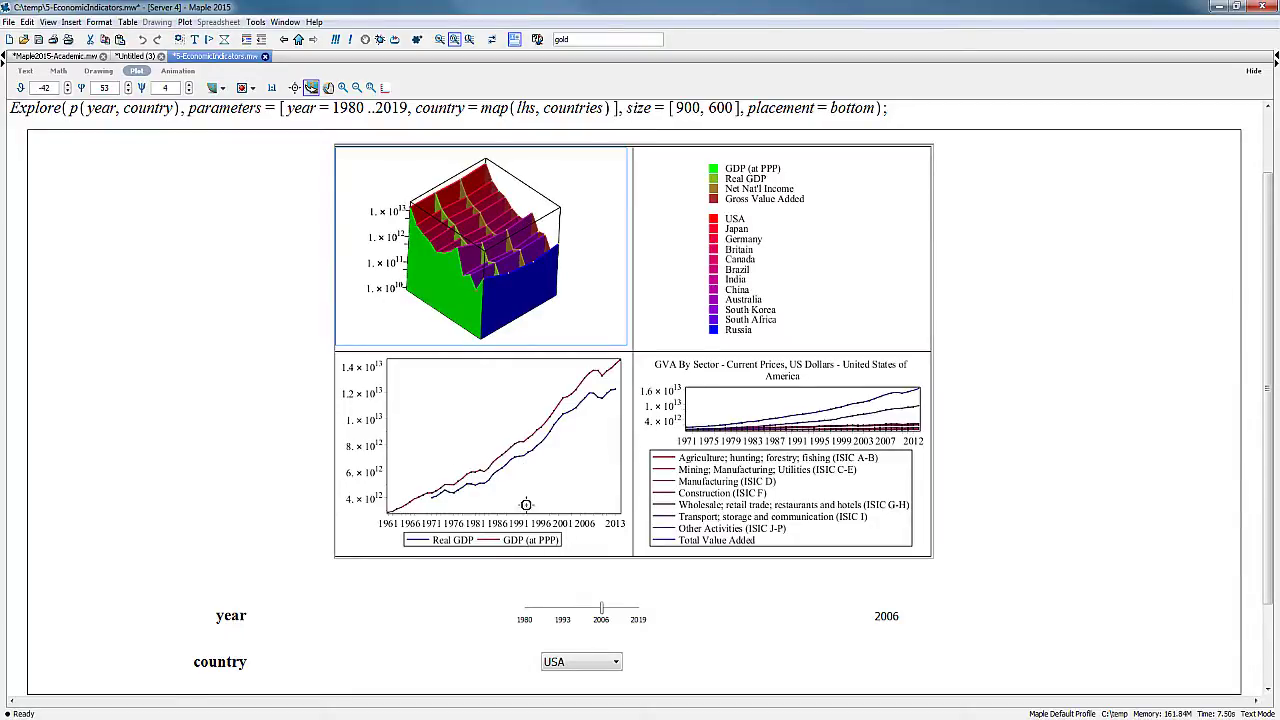
pyautogui.click(573, 661)
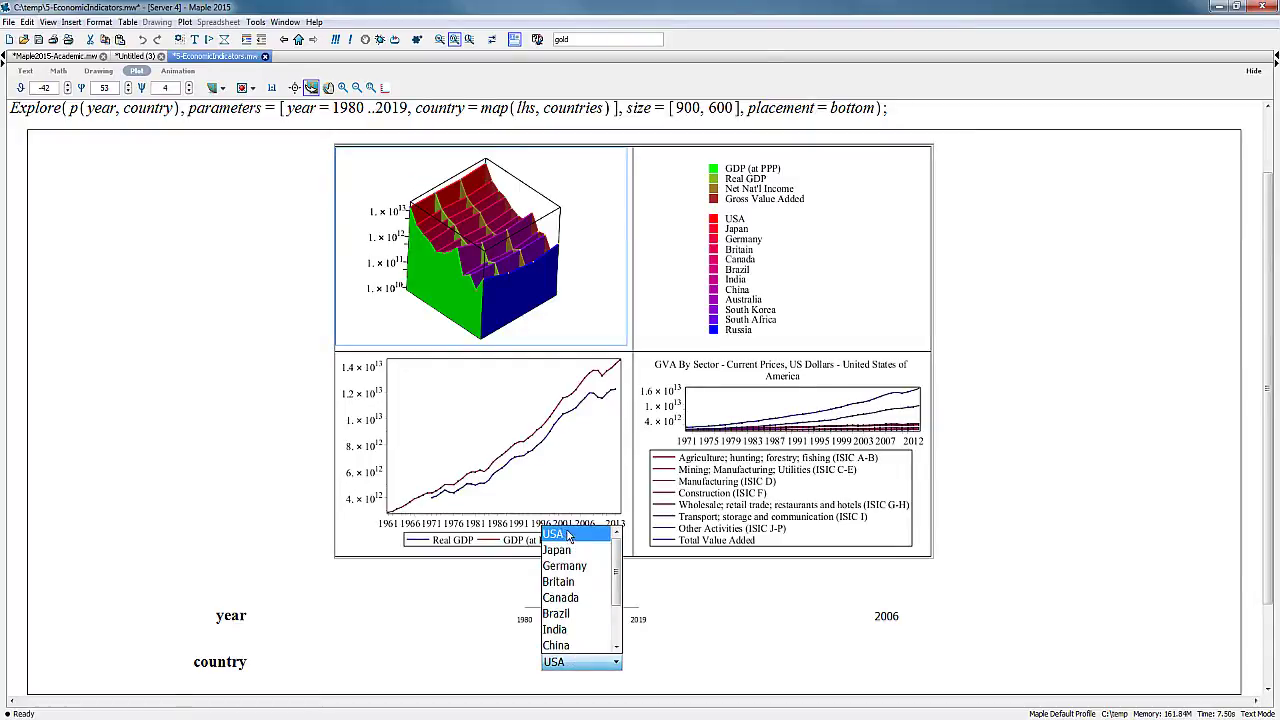
pyautogui.click(575, 598)
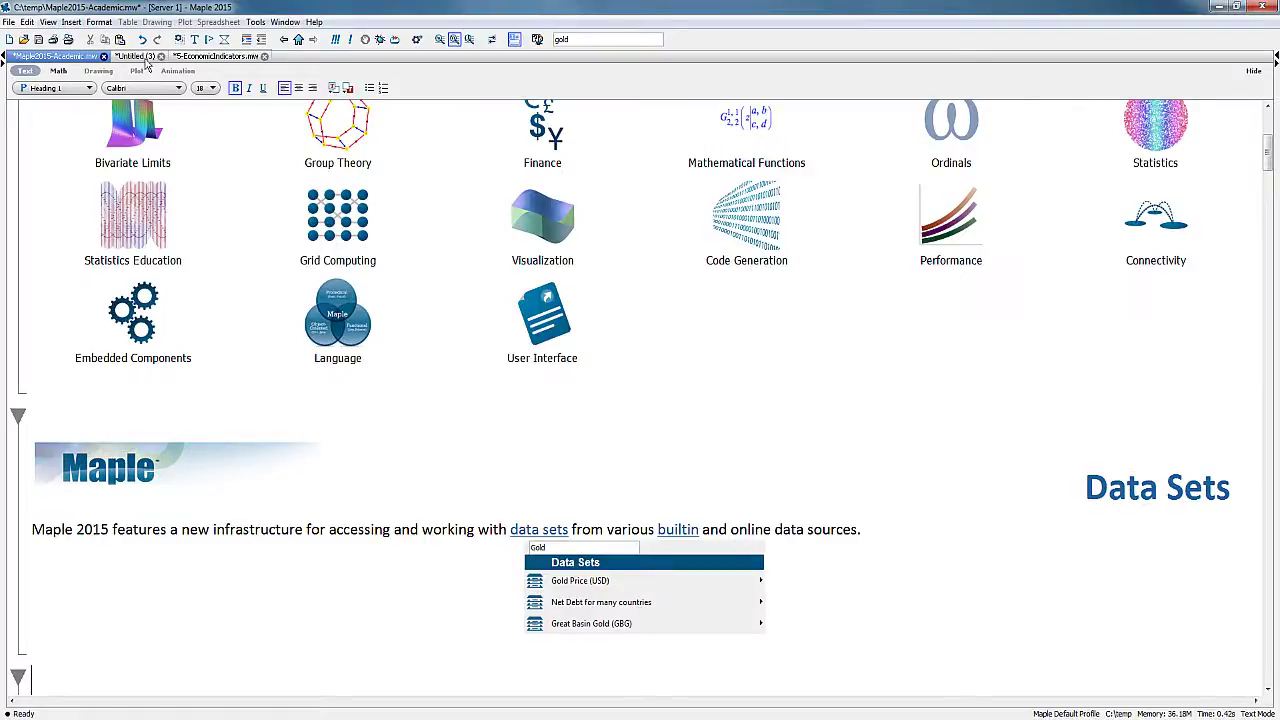
# Execute the Import command in the Data Plots section of Maple2015-Academic.mw to load C:/Temp/dataplot.csv into mydata
pyautogui.scroll(-3, 238, 371)
pyautogui.scroll(-15, 238, 371)
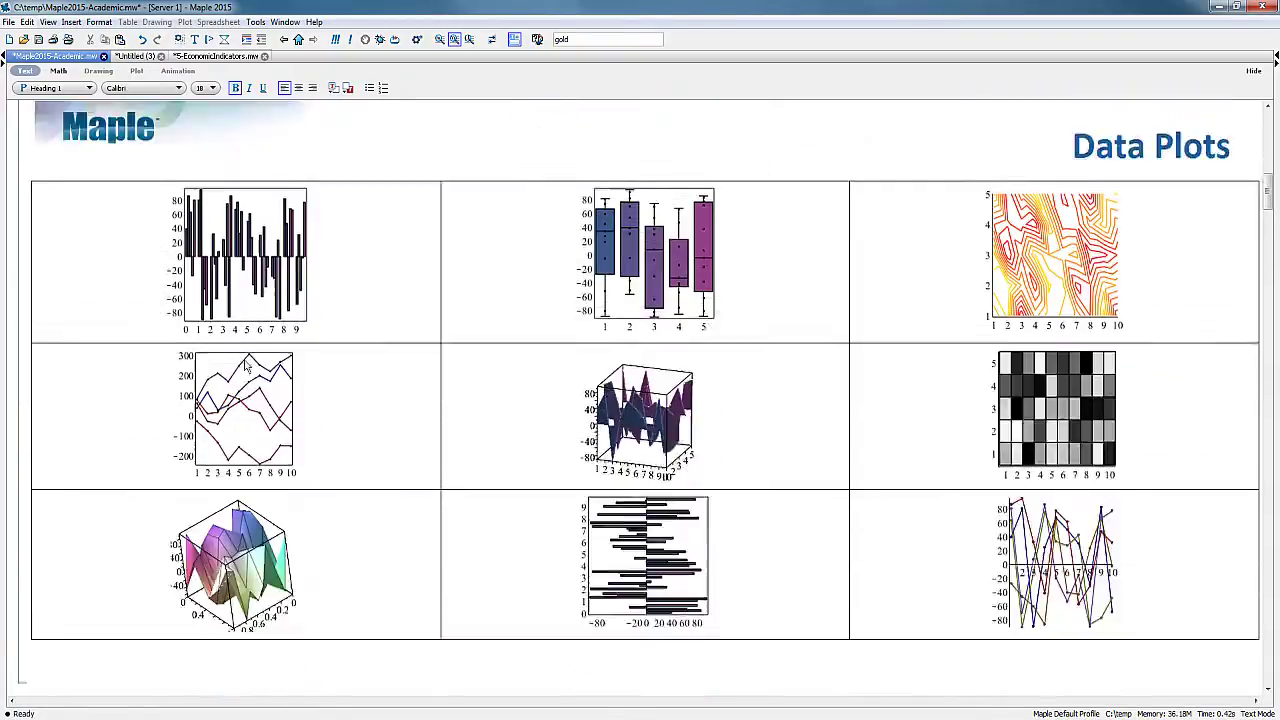
pyautogui.scroll(-7, 244, 358)
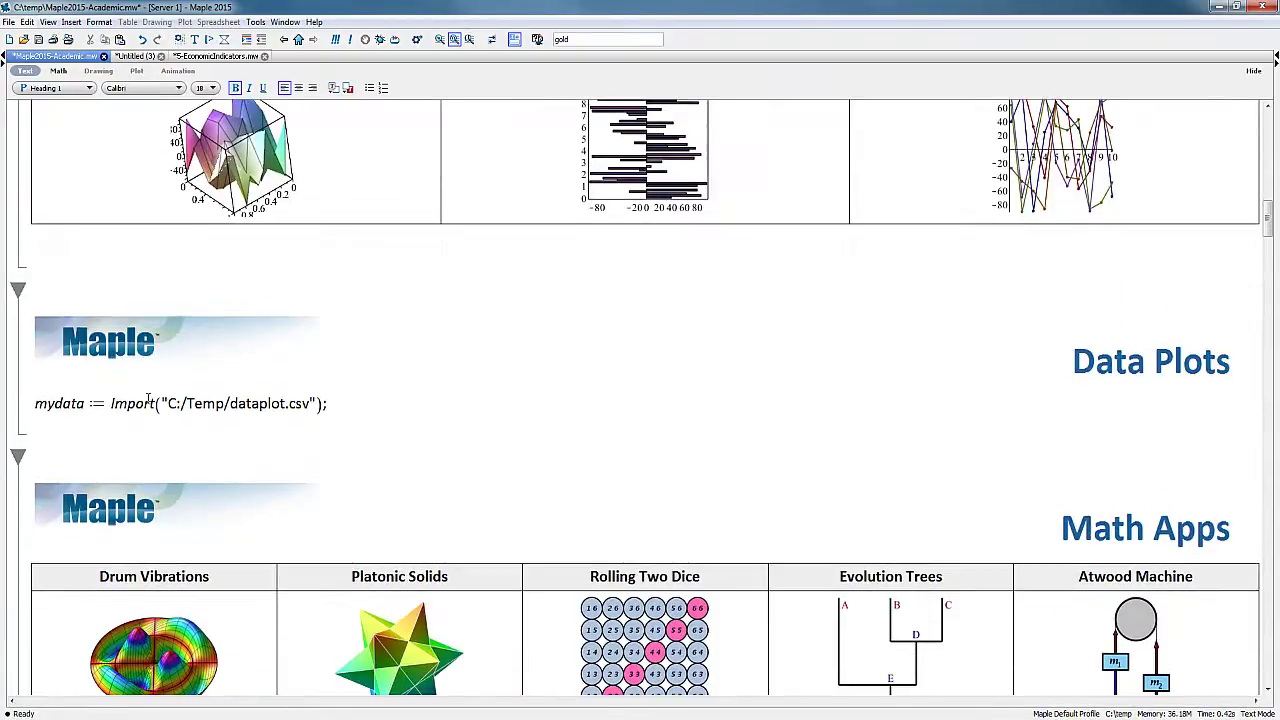
pyautogui.click(232, 404)
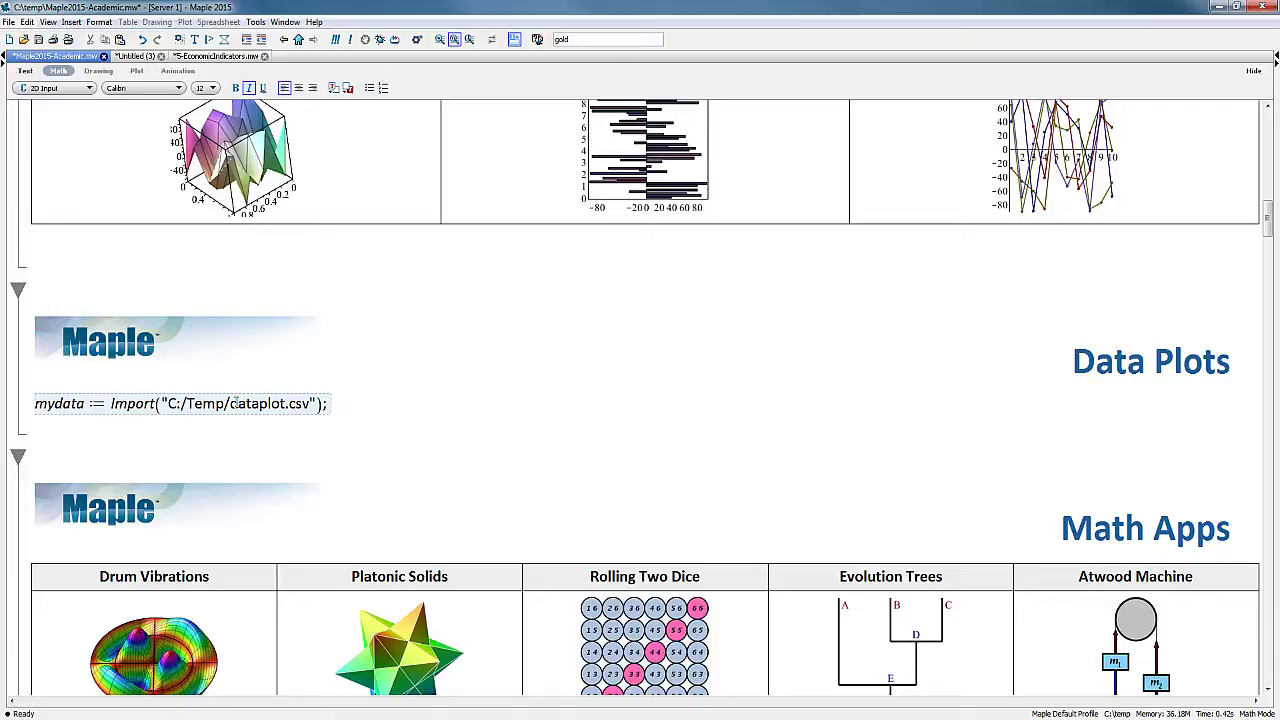
pyautogui.press('Return')
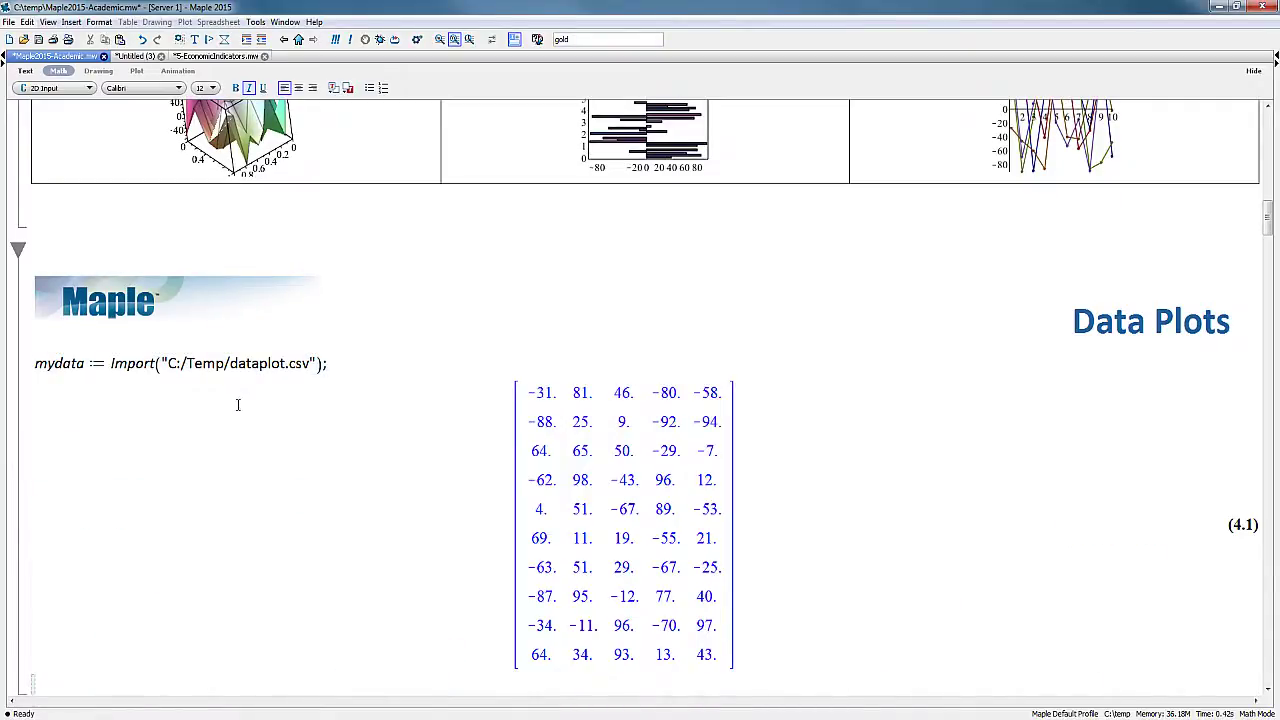
# Create a Box Plot data plot from the imported mydata matrix
pyautogui.scroll(-2, 374, 414)
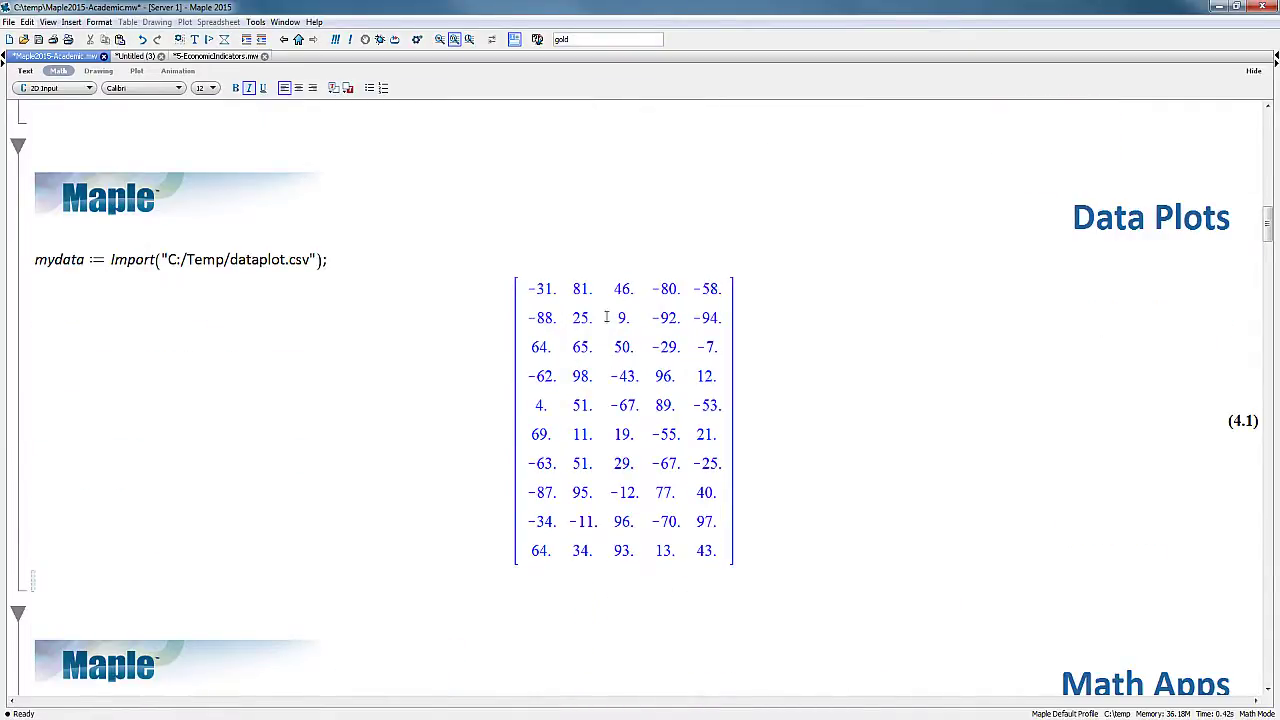
pyautogui.rightClick(612, 406)
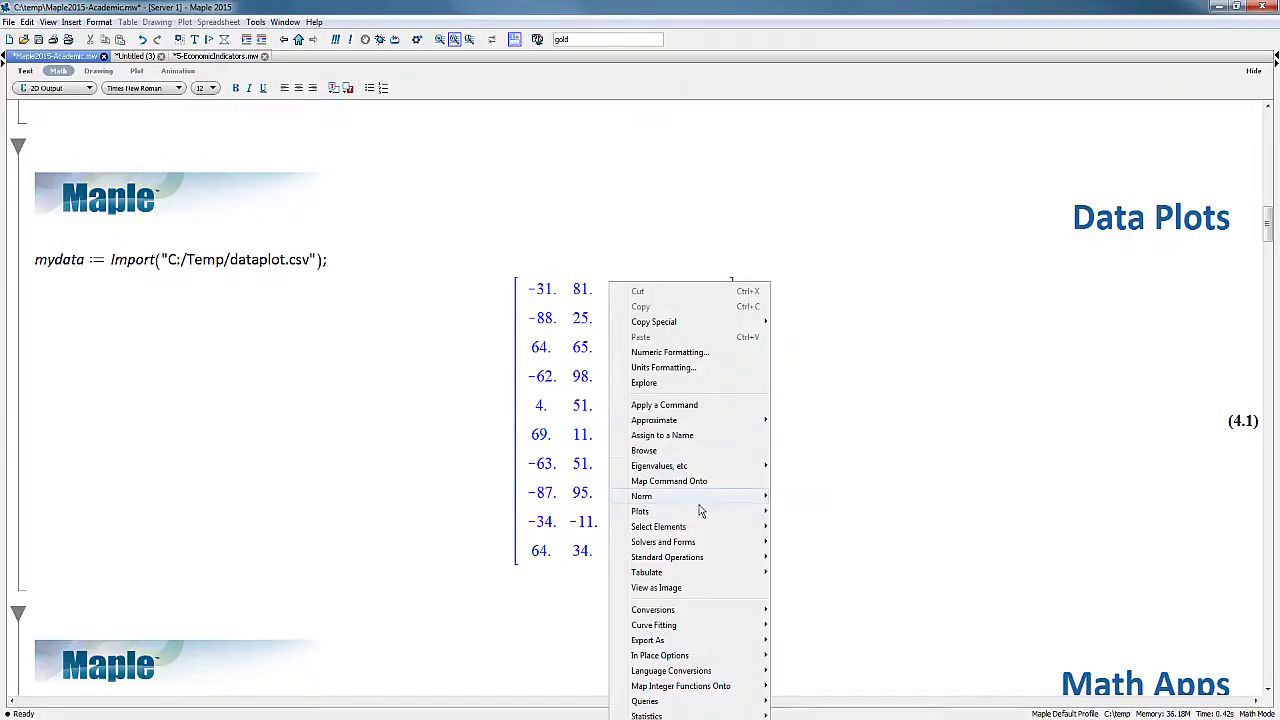
pyautogui.moveTo(696, 514)
pyautogui.moveTo(818, 528)
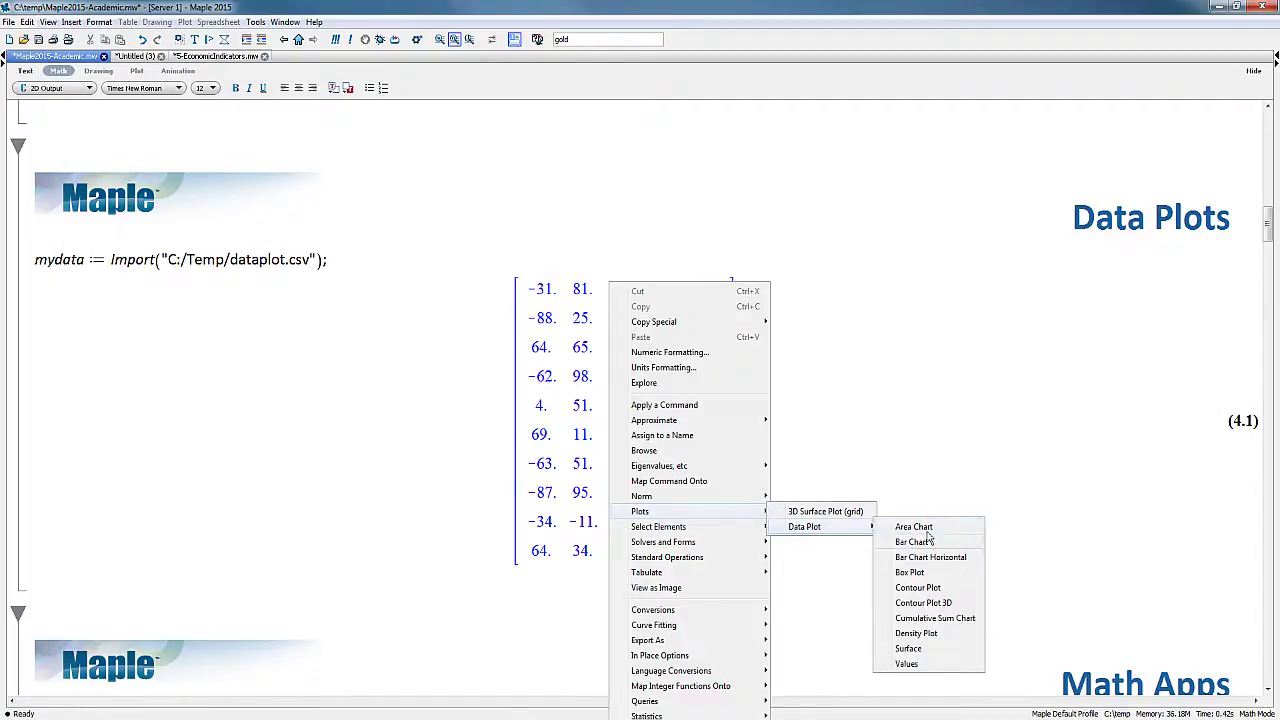
pyautogui.click(958, 577)
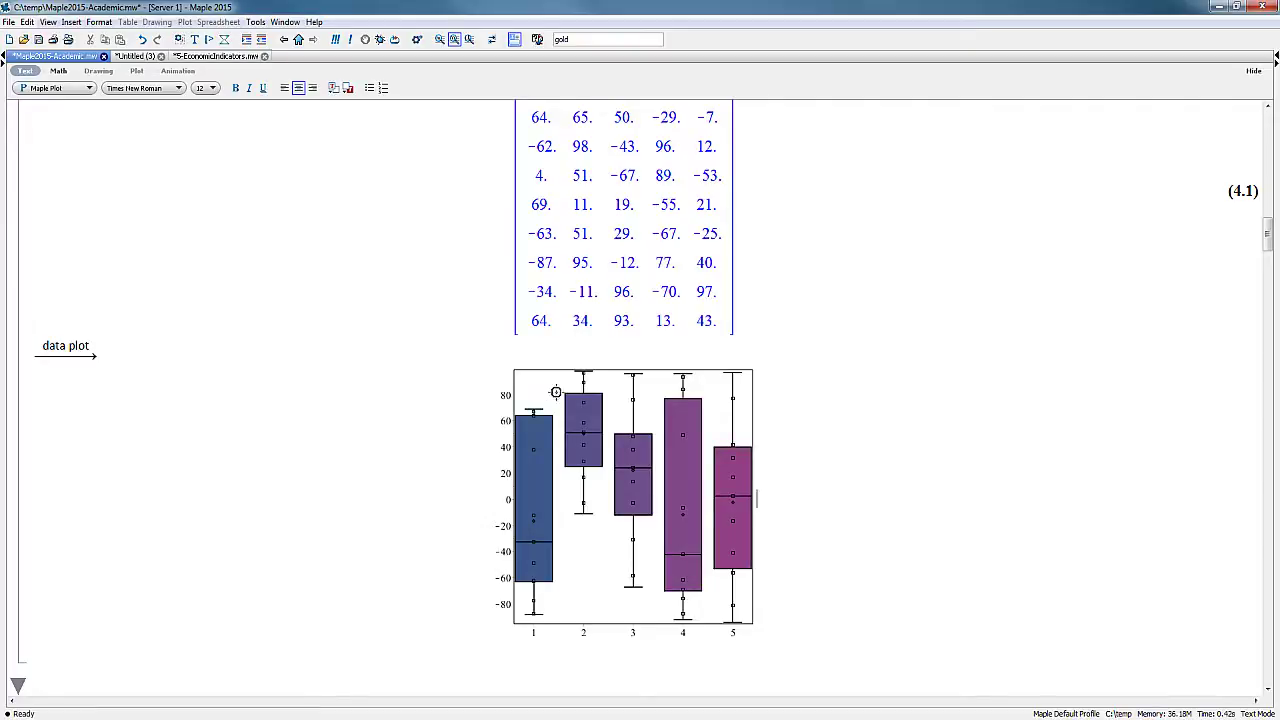
# Open the Drum Vibrations app from the Math Apps section of Maple2015-Academic.mw
pyautogui.scroll(-1, 909, 686)
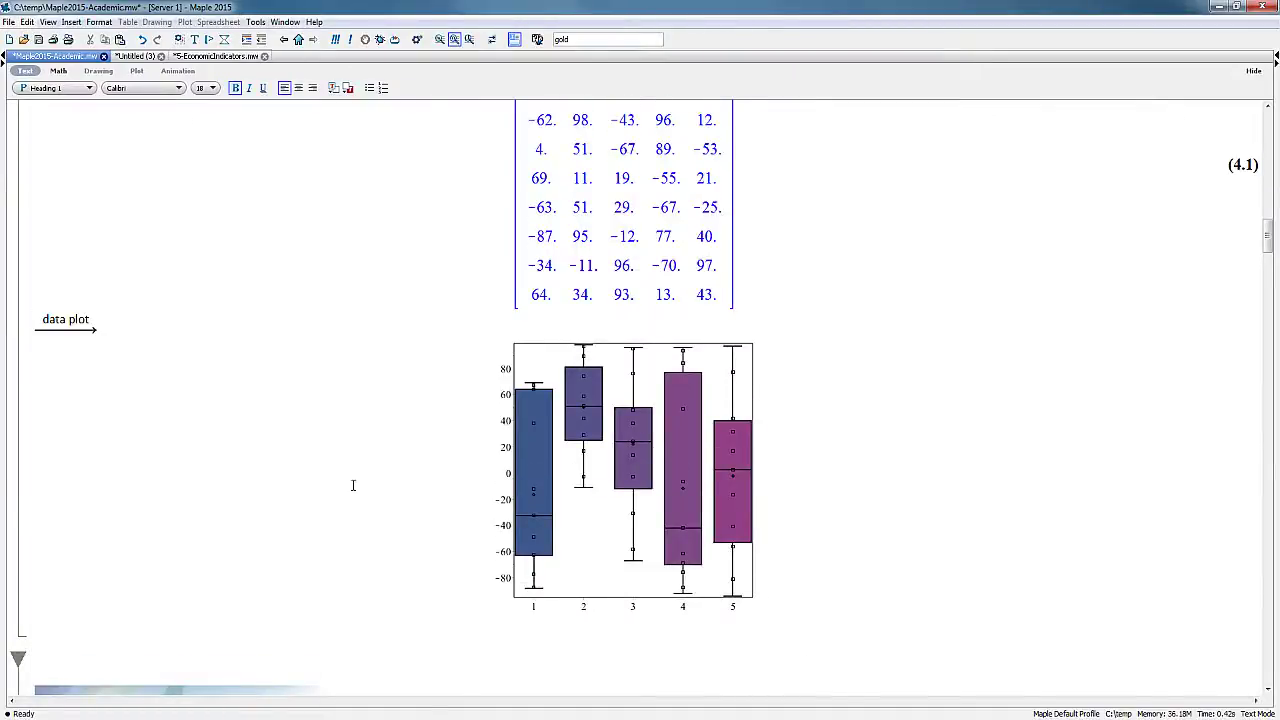
pyautogui.scroll(-8, 354, 483)
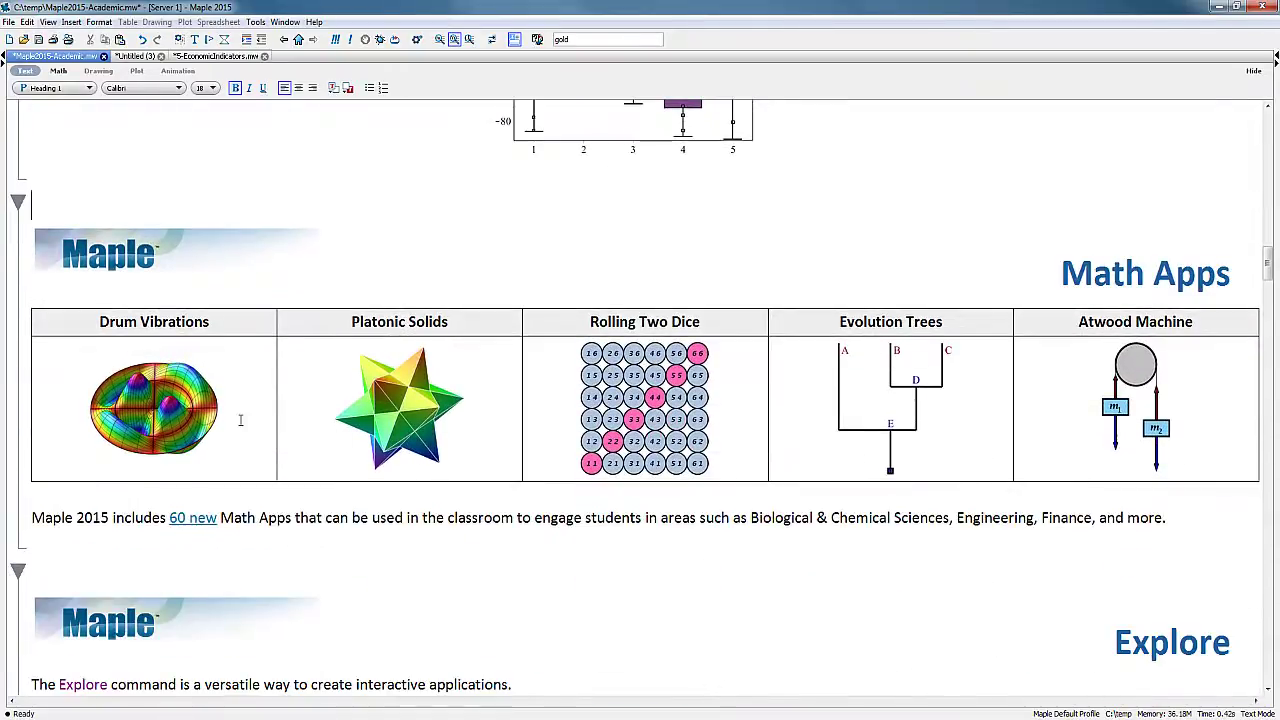
pyautogui.click(183, 410)
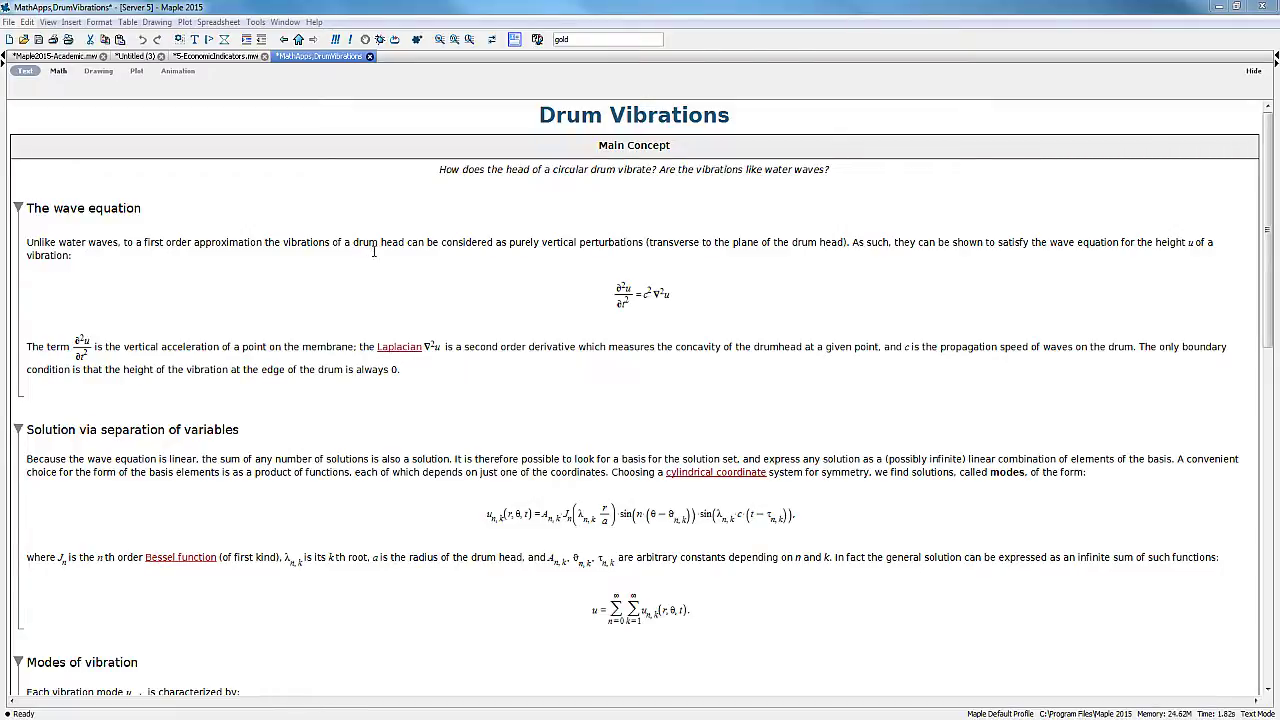
# Play the Drum Vibrations animation below the theory text, stop it, and return to the Maple2015-Academic.mw document
pyautogui.click(544, 481)
pyautogui.scroll(-8, 600, 485)
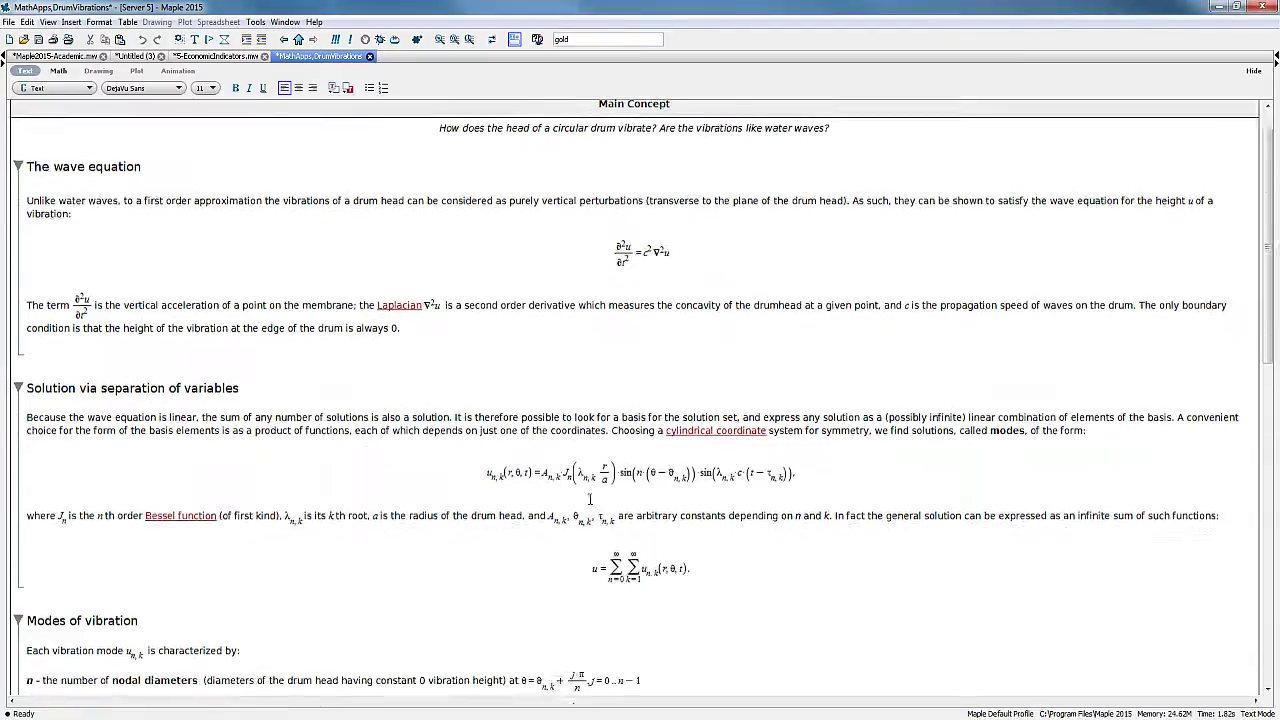
pyautogui.scroll(-5, 621, 485)
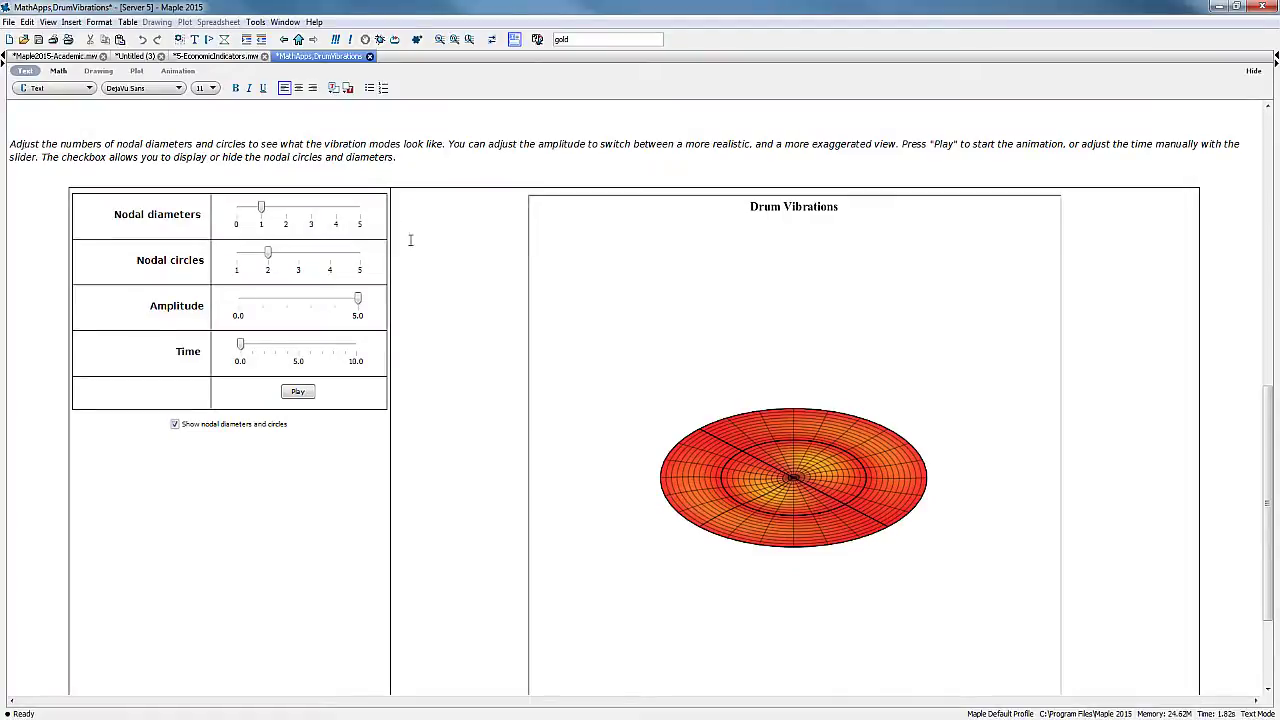
pyautogui.scroll(-1, 468, 220)
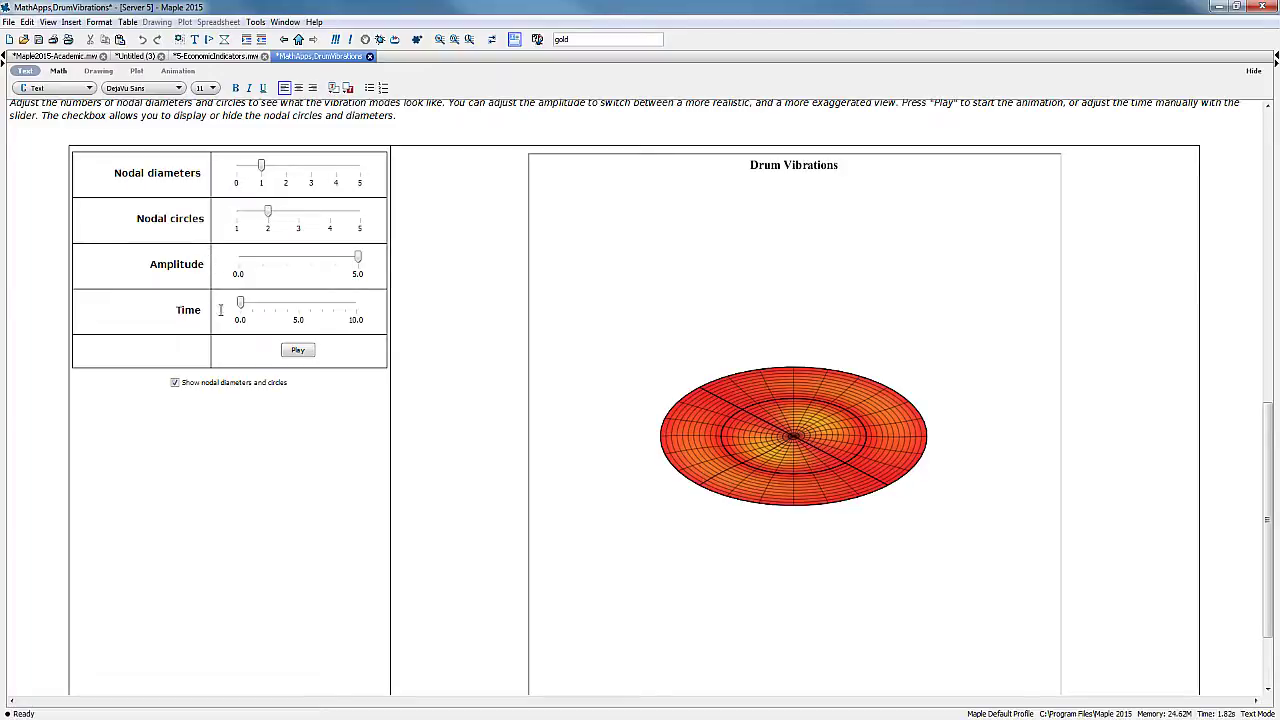
pyautogui.click(298, 352)
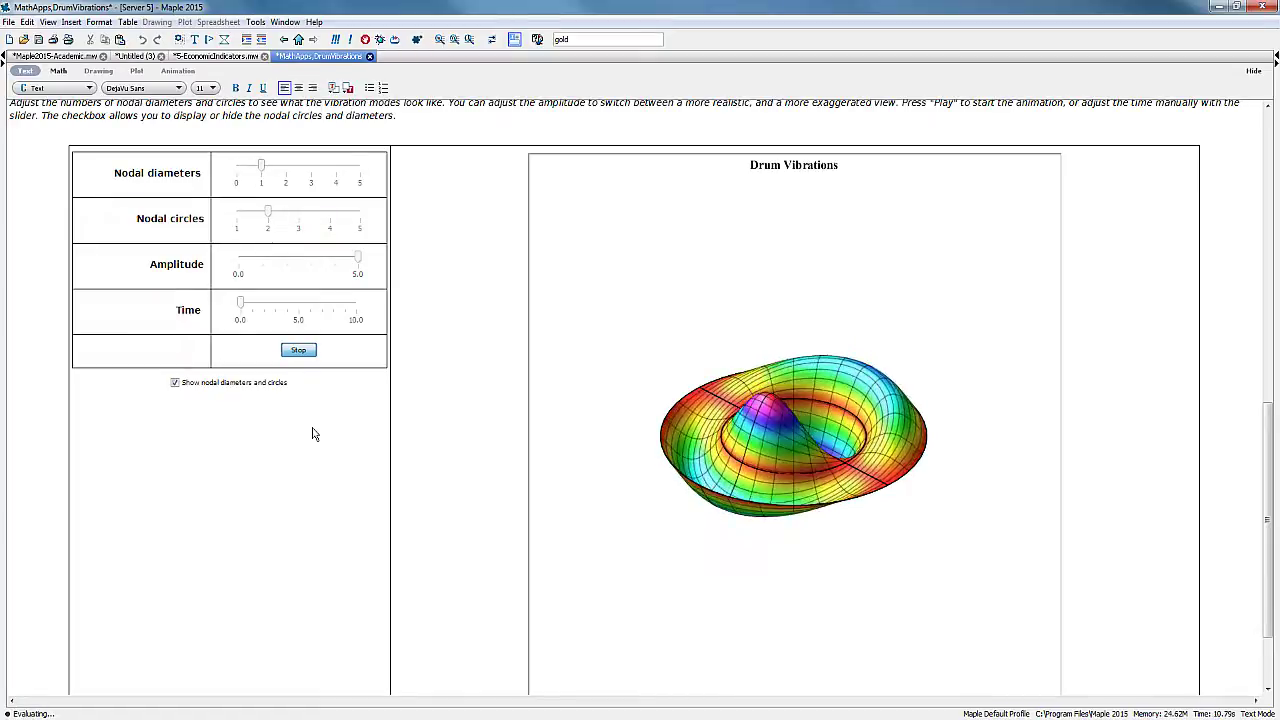
pyautogui.click(313, 353)
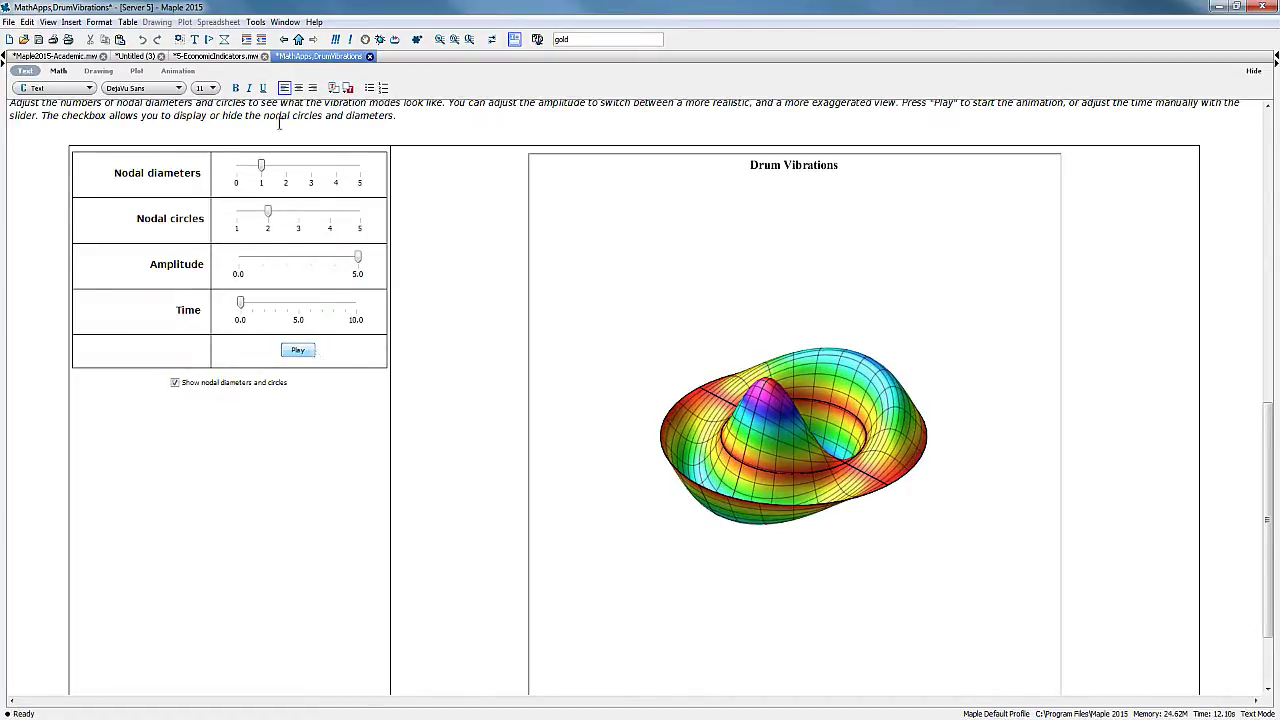
pyautogui.click(84, 57)
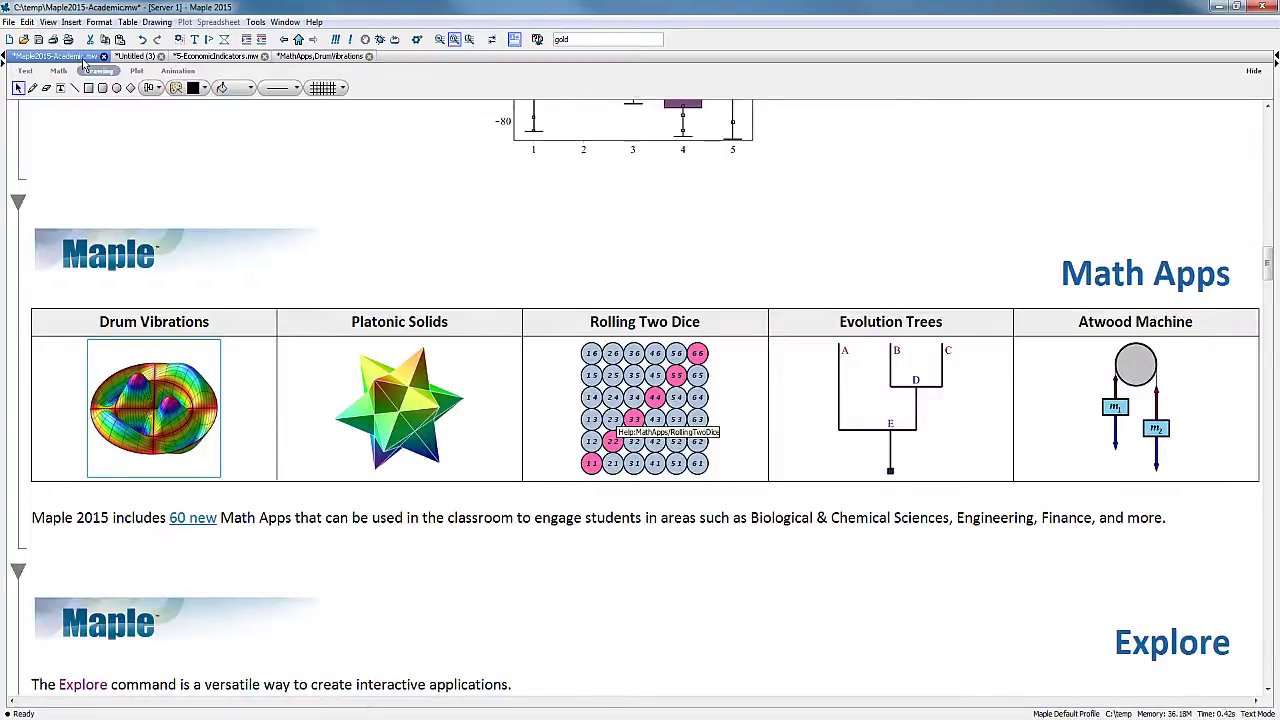